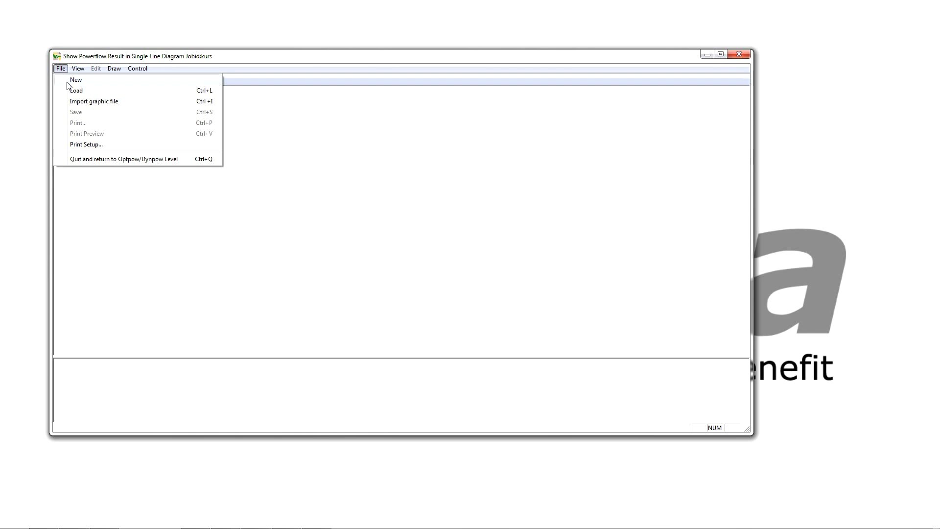
Create a new single line diagram, list all nodes with the filter *, and place BUS5 in the upper part of the canvas.
left_click(70, 81)
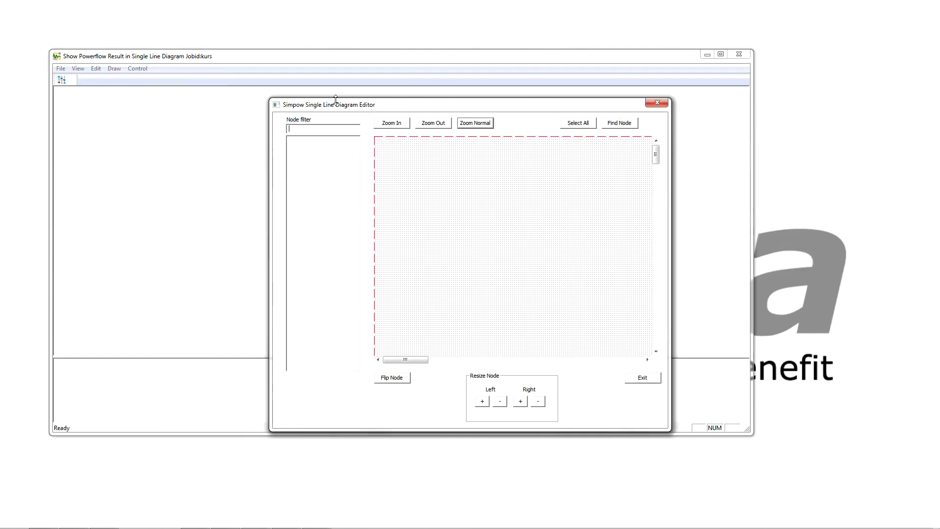
type("*")
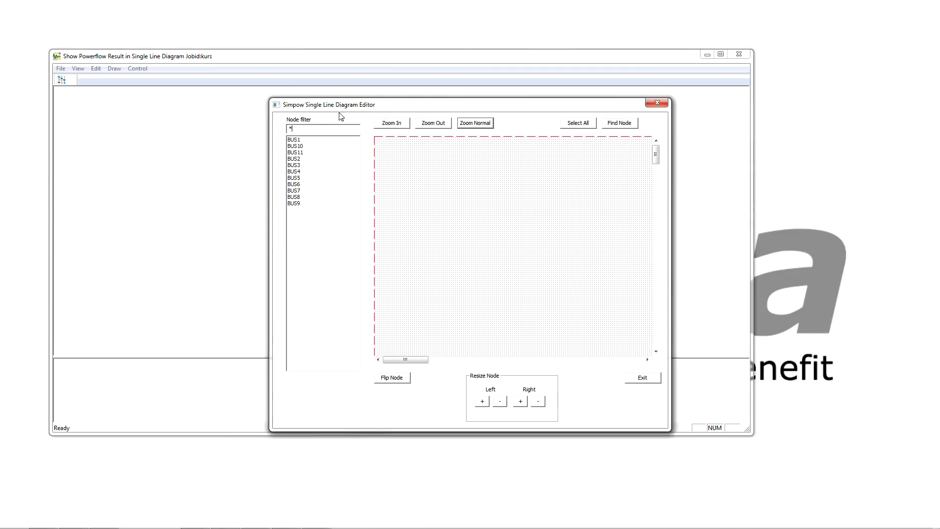
left_click(299, 178)
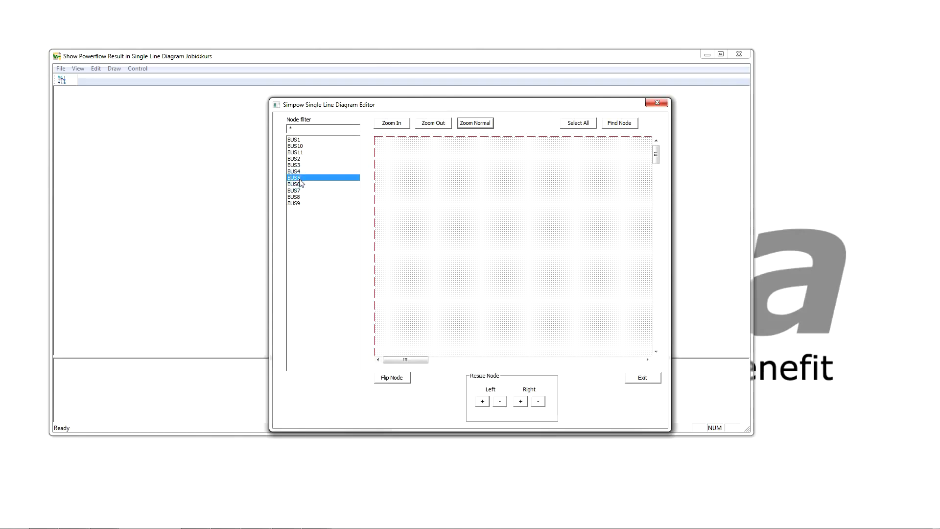
left_click(496, 202)
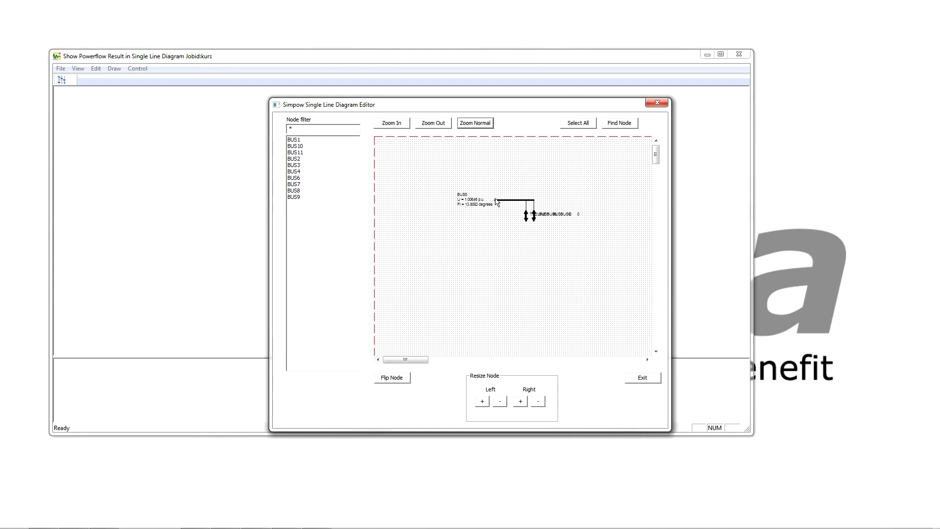
Enlarge the diagram editor window in all four directions to get more drawing space around BUS5.
left_click(433, 123)
left_click(497, 194)
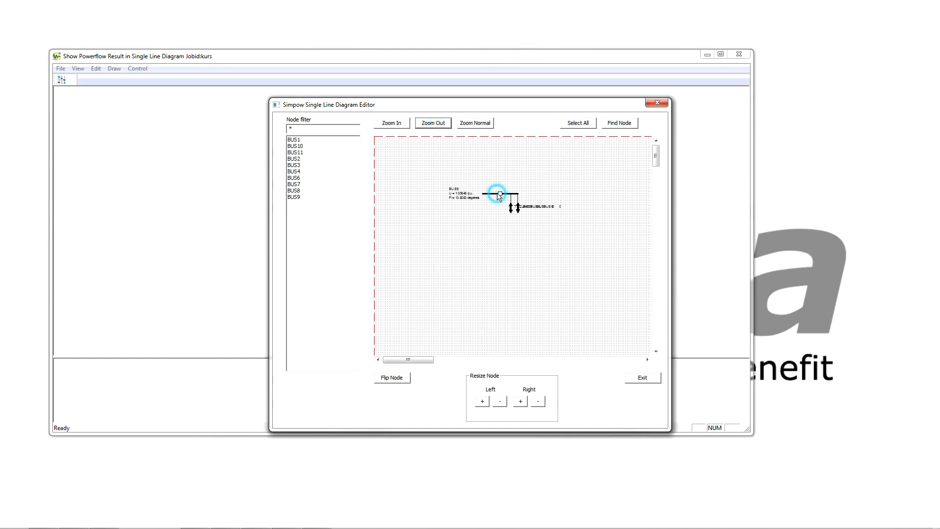
left_click(399, 123)
left_click(420, 123)
left_click(401, 125)
left_click(402, 124)
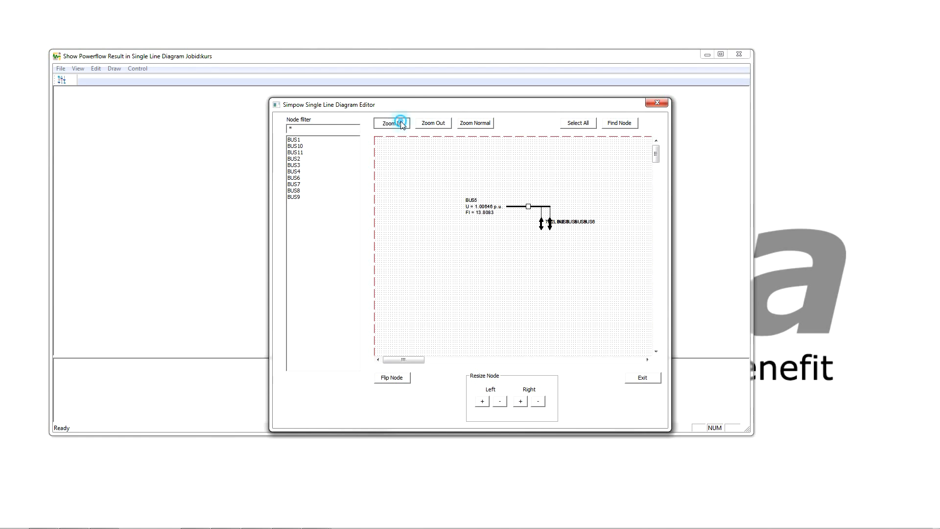
left_click_drag(414, 360, 424, 363)
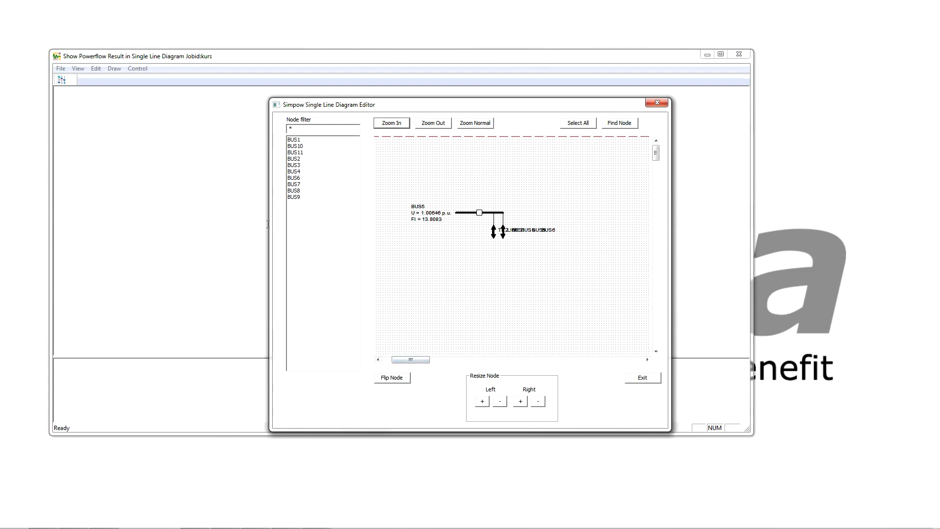
left_click_drag(269, 222, 115, 223)
left_click_drag(674, 223, 801, 219)
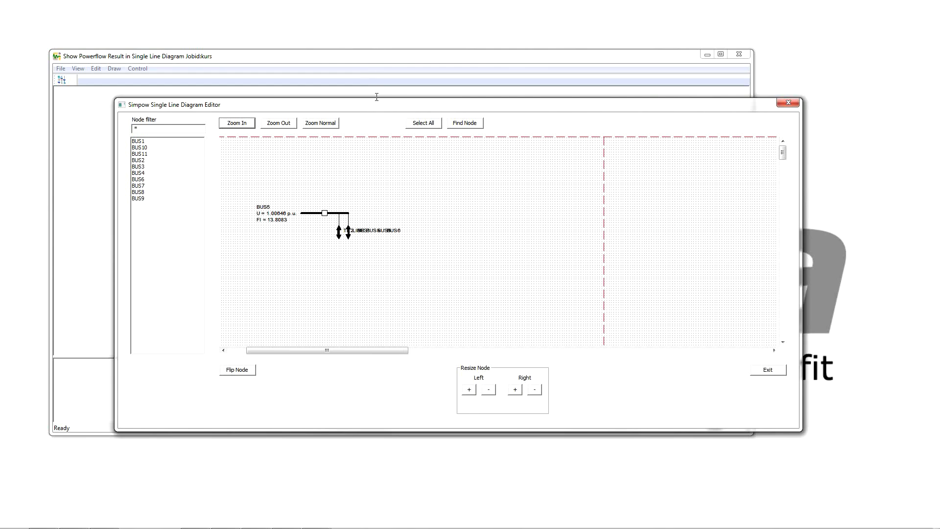
left_click_drag(375, 100, 375, 32)
left_click_drag(354, 431, 357, 486)
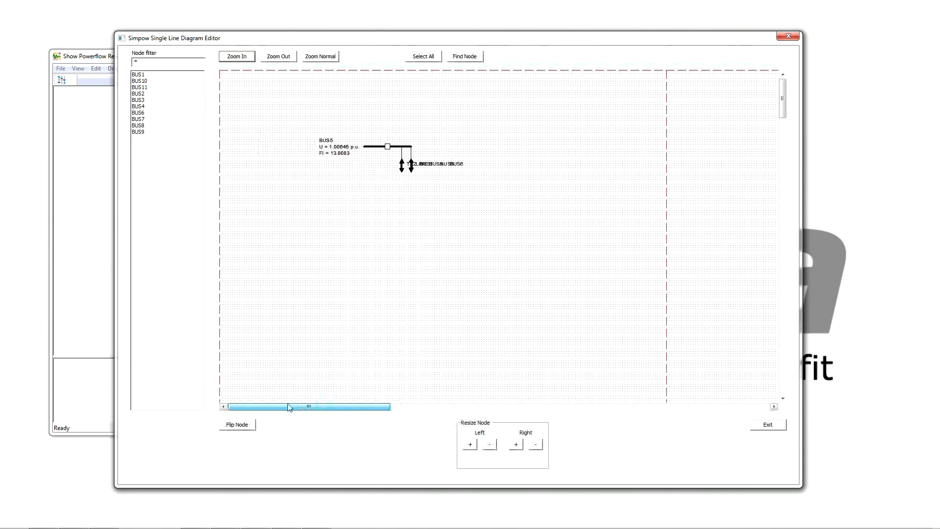
Filter the node list to the nodes connected to BUS5 and place BUS1 below BUS5.
right_click(379, 148)
left_click(384, 154)
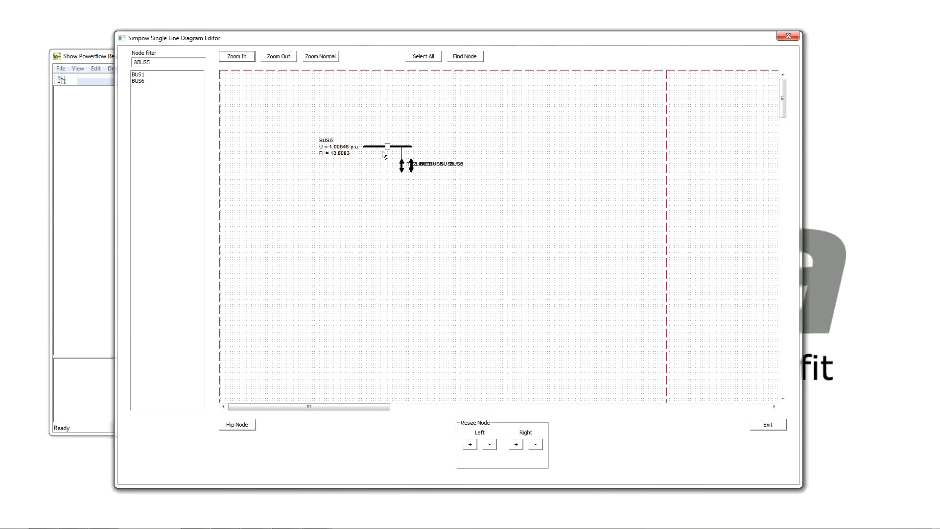
left_click(138, 74)
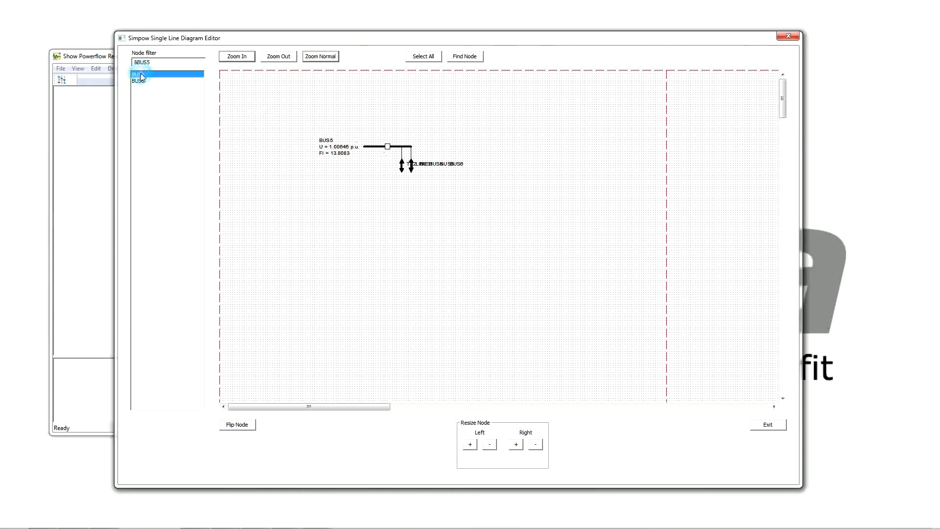
left_click(377, 269)
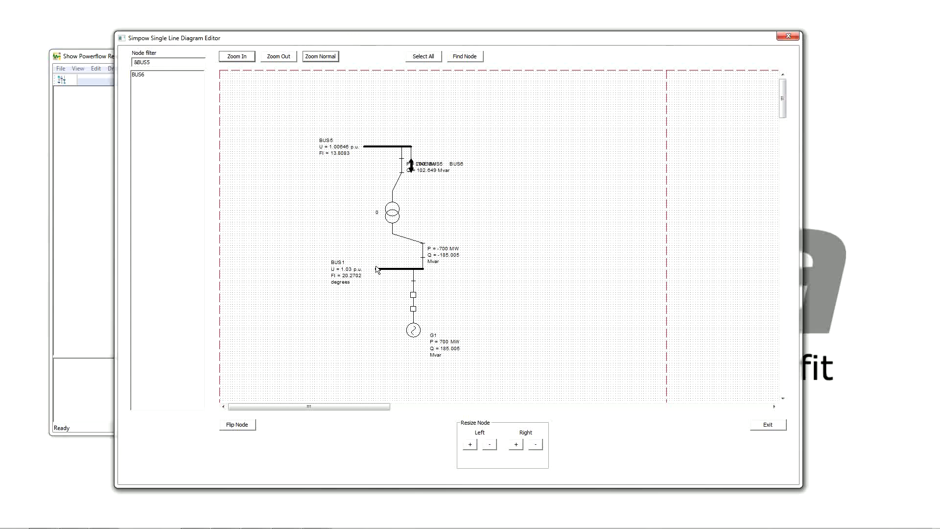
Align BUS1 under the transformer and shift the transformer's connection on BUS5 so the branch runs straight and vertical.
left_click_drag(398, 268, 369, 280)
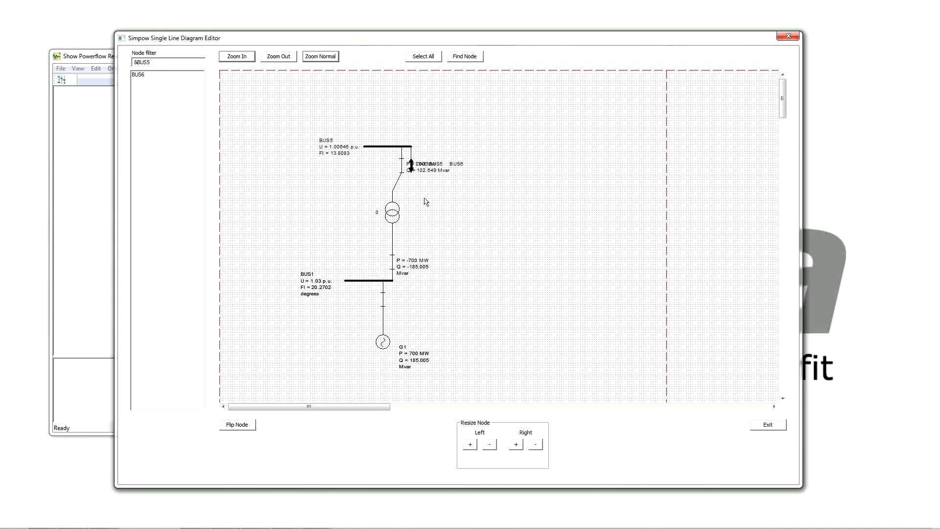
left_click(401, 164)
left_click_drag(402, 165, 392, 147)
left_click(382, 173)
left_click(390, 154)
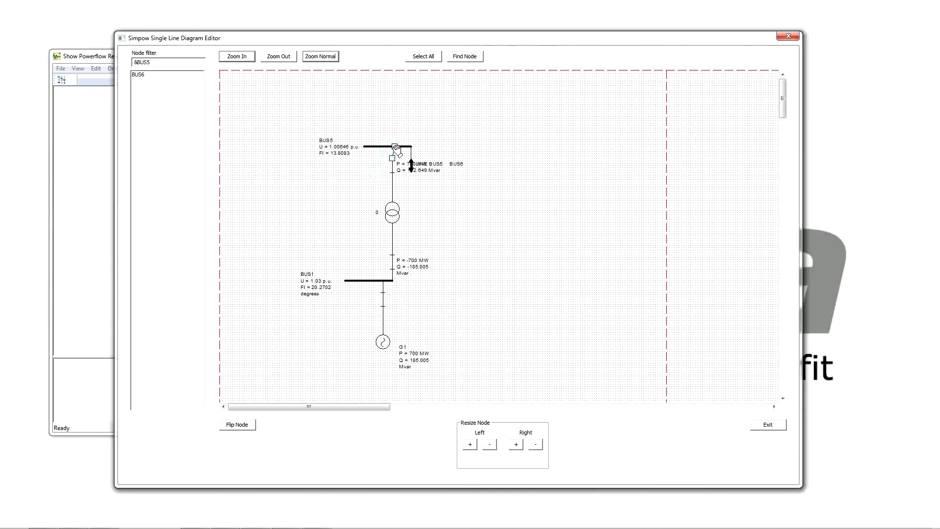
left_click(409, 204)
Shorten the left end of BUS1 by three increments and move its label closer to the busbar.
left_click(369, 281)
left_click(488, 444)
left_click(488, 444)
left_click(488, 444)
left_click(304, 288)
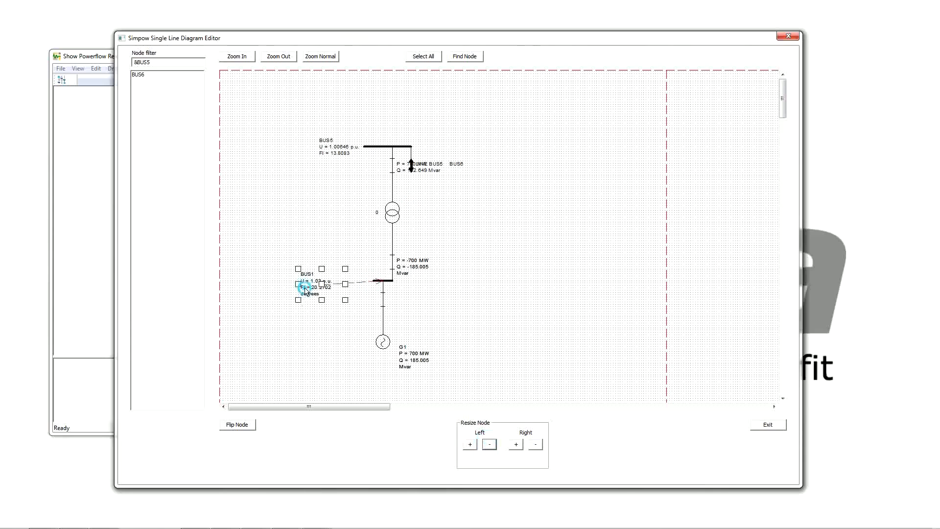
left_click_drag(319, 283, 340, 280)
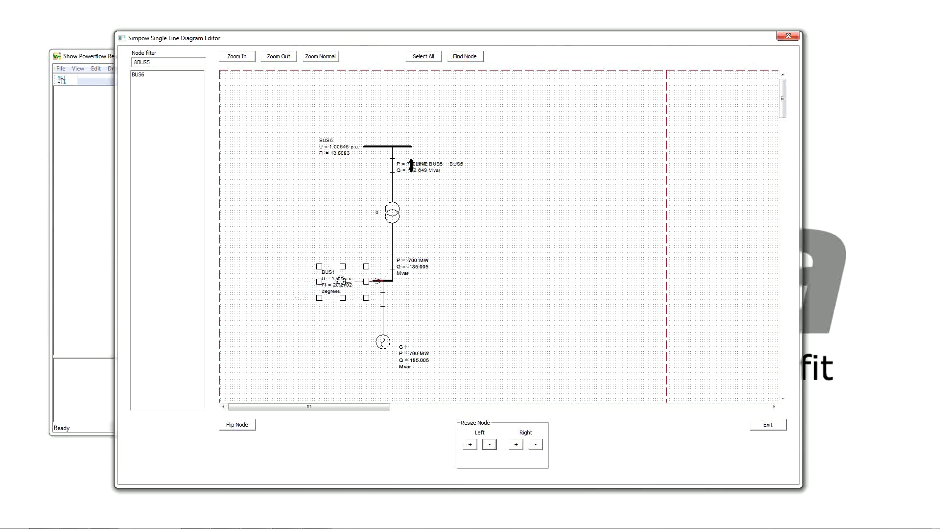
Move the G1 label and the power flow labels at both transformer ends to the left side of the branch.
left_click(416, 361)
left_click_drag(416, 358, 381, 363)
left_click(428, 328)
left_click(414, 270)
left_click_drag(415, 267, 376, 262)
left_click(442, 260)
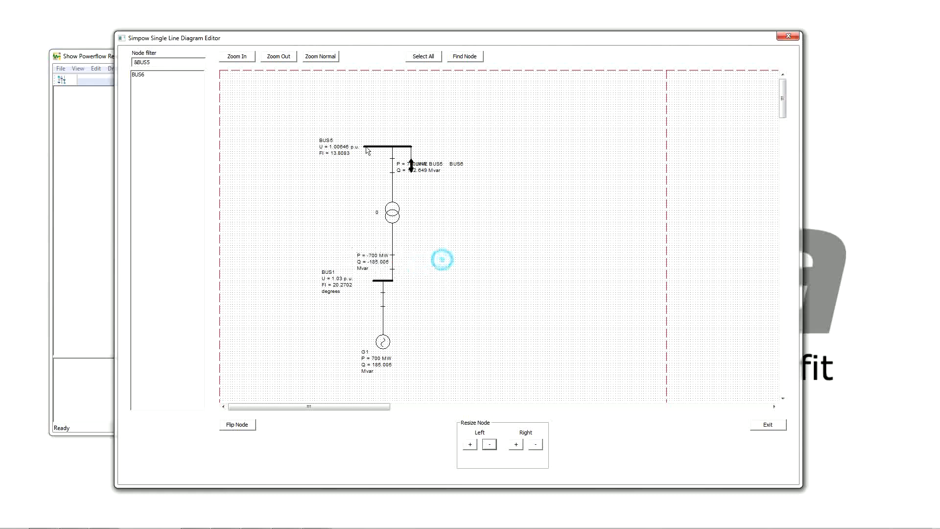
left_click(413, 170)
left_click_drag(413, 171, 366, 167)
left_click(419, 185)
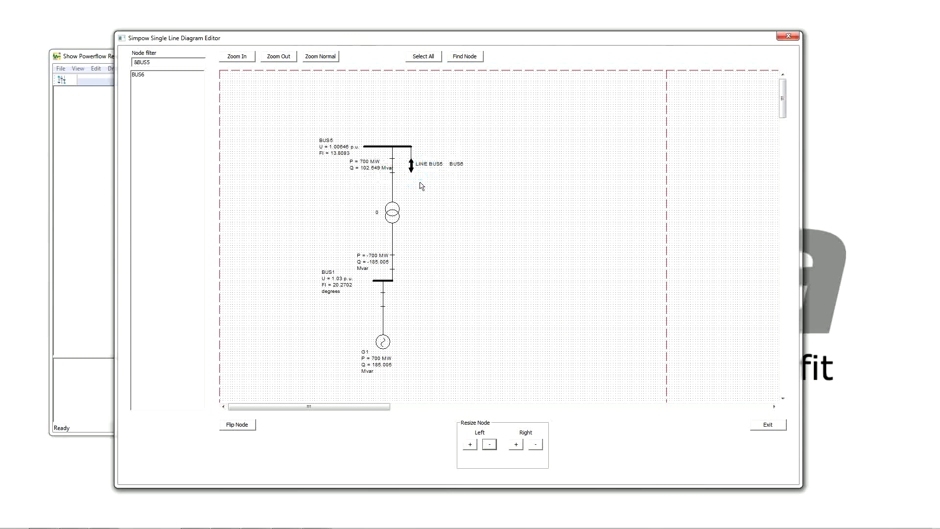
Place the connected node BUS6 to the right of BUS1, at roughly the same height.
left_click(141, 74)
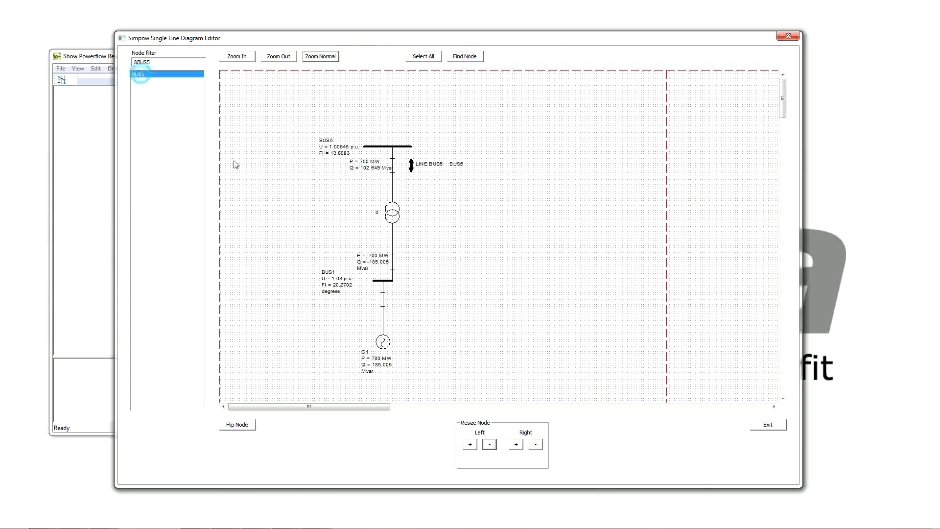
left_click(427, 285)
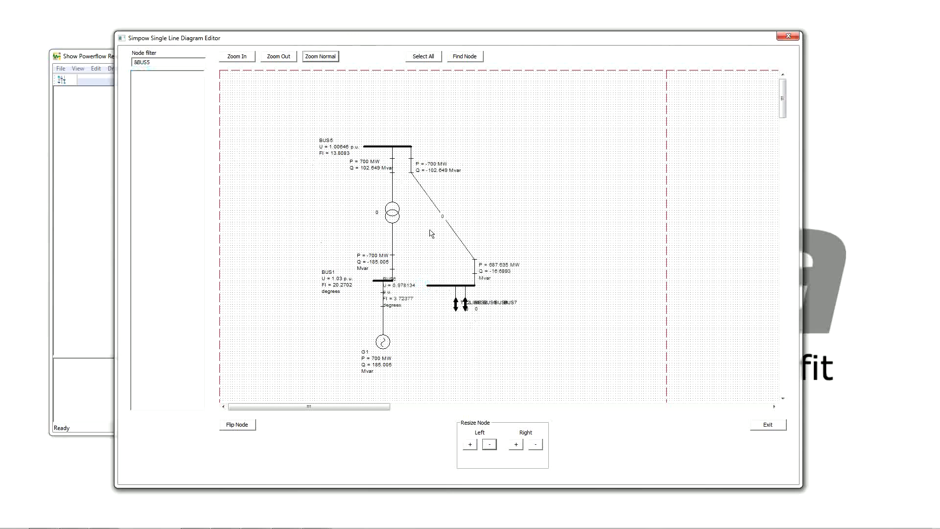
Extend the right end of BUS5 and shift the BUS6 line's connection toward that end.
left_click(403, 148)
left_click(516, 444)
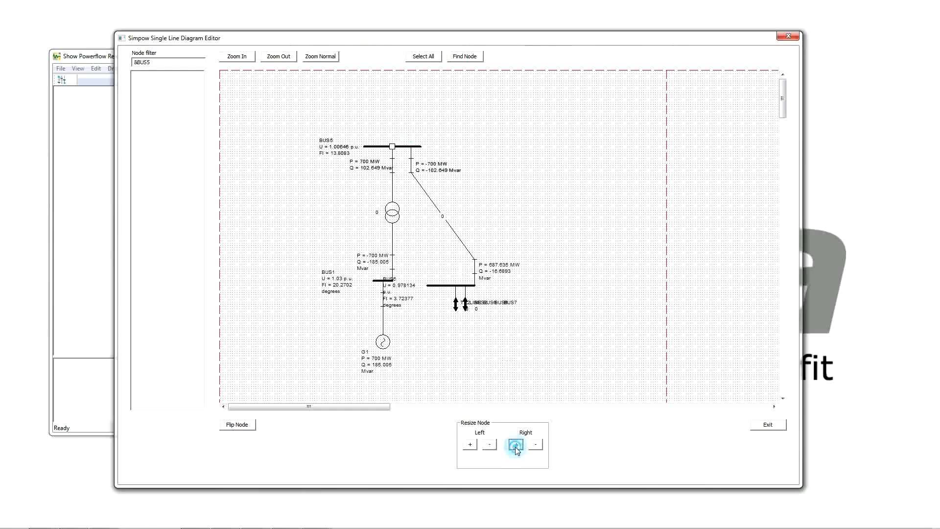
left_click(412, 165)
mouse_move(412, 166)
left_mouse_down()
mouse_move(430, 163)
mouse_move(411, 147)
left_mouse_up()
Shorten BUS6 on the left by two increments, align it under its BUS5 line connection, and extend it one increment on the right.
left_click(450, 285)
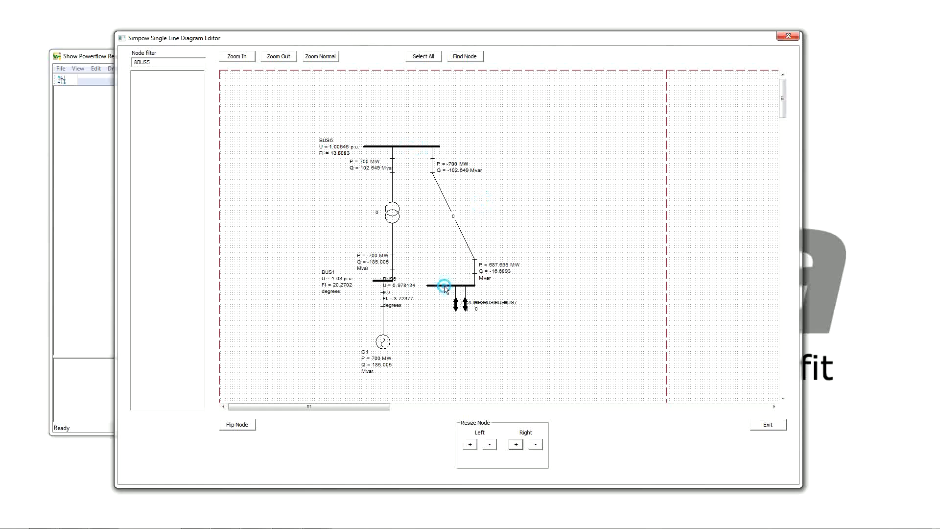
left_click(489, 444)
left_click(489, 444)
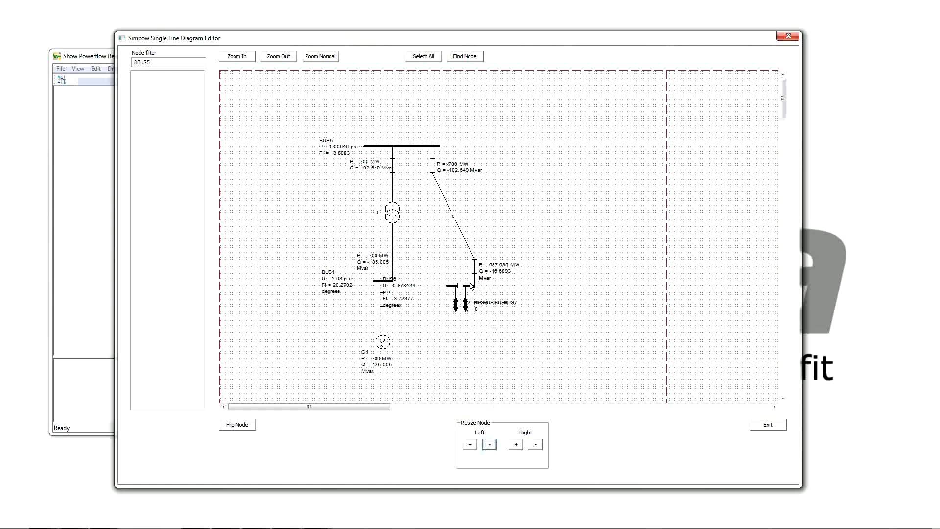
left_click_drag(460, 285, 419, 281)
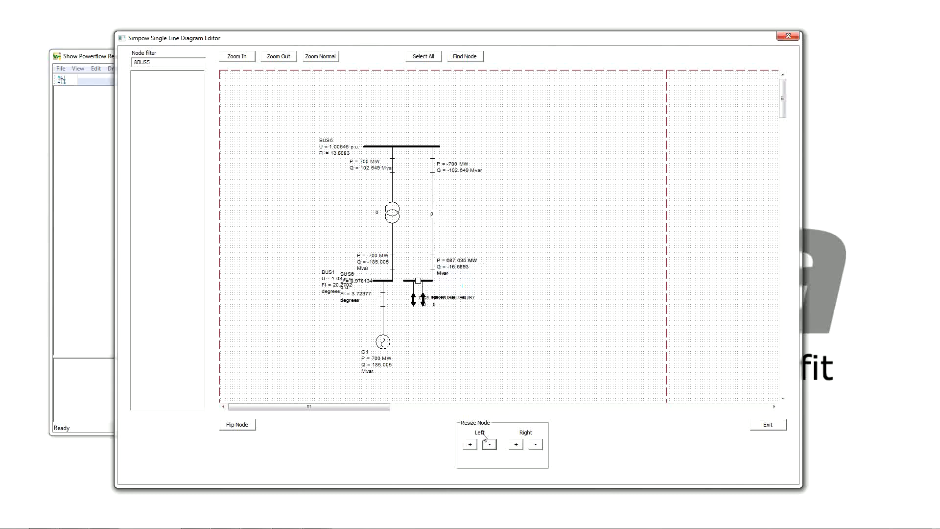
left_click(515, 444)
Flip BUS6 to a vertical orientation and flip it back to horizontal.
left_click(423, 281)
left_click(237, 425)
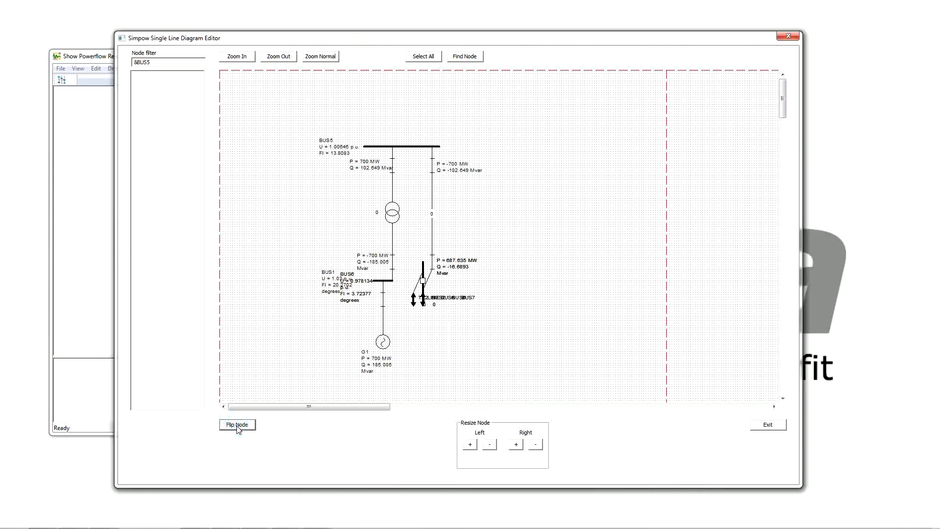
left_click(238, 425)
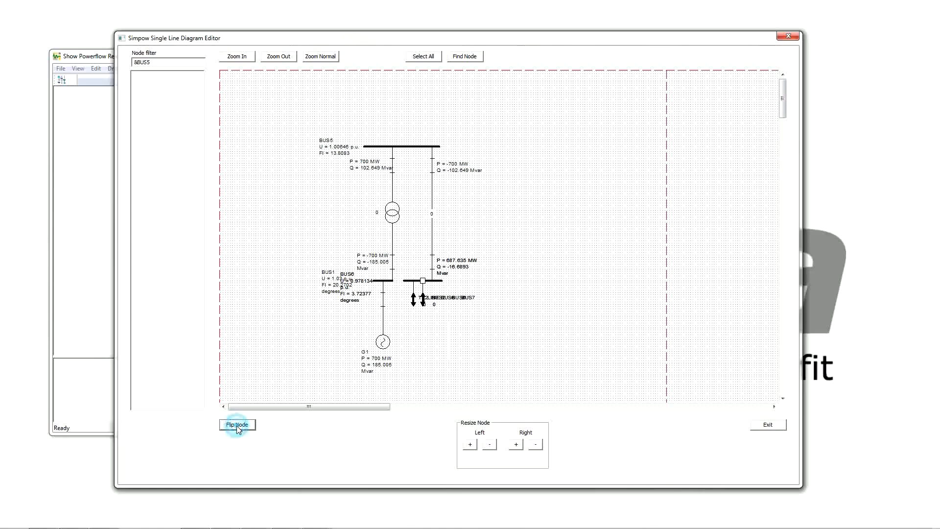
Try to rotate the G1 generator symbol using its rotation handle.
left_click(382, 344)
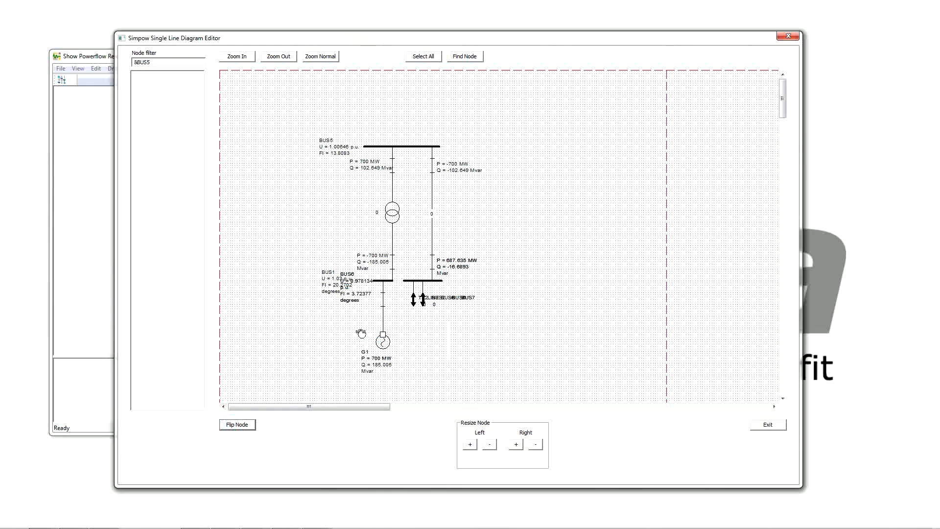
mouse_move(361, 334)
left_mouse_down()
mouse_move(367, 348)
mouse_move(380, 338)
mouse_move(366, 343)
mouse_move(368, 321)
mouse_move(366, 334)
left_mouse_up()
Save the single line diagram as line_diagram in SLD format in the Input_files folder.
left_click(80, 59)
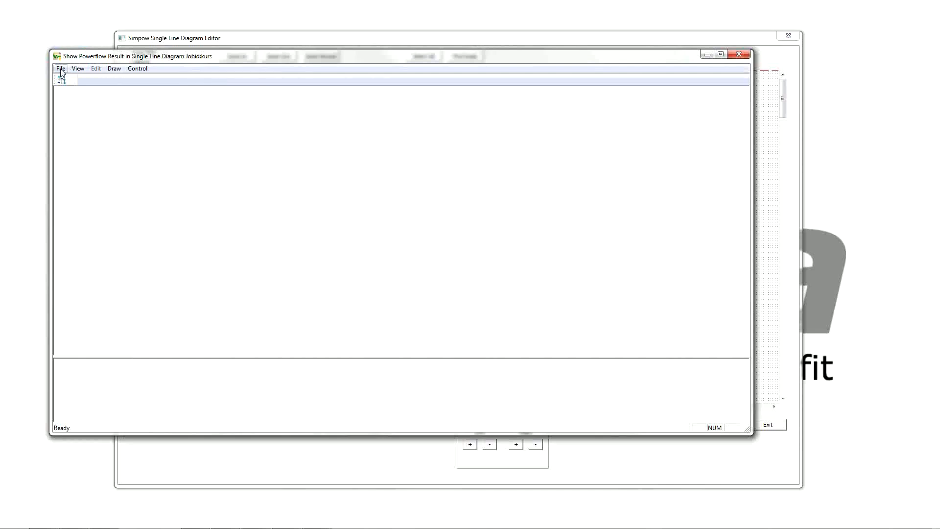
left_click(60, 69)
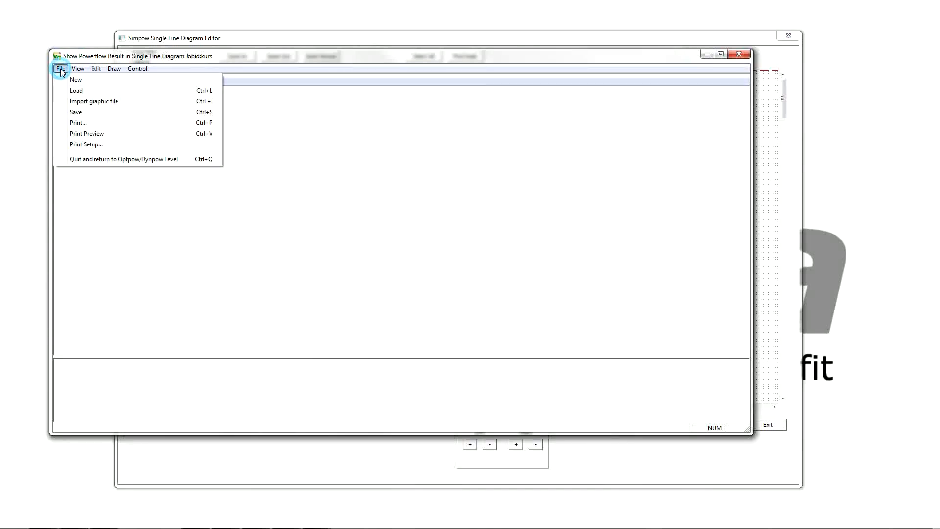
left_click(69, 112)
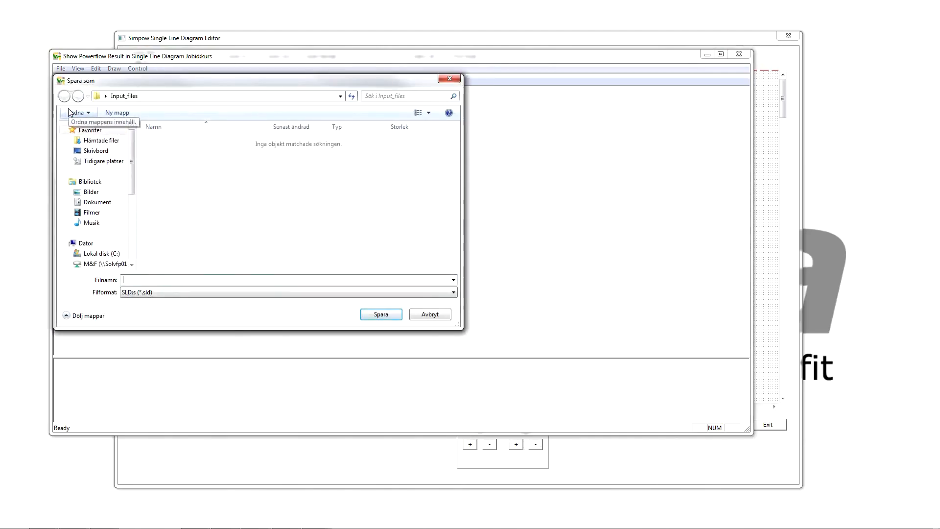
type("line_diagram")
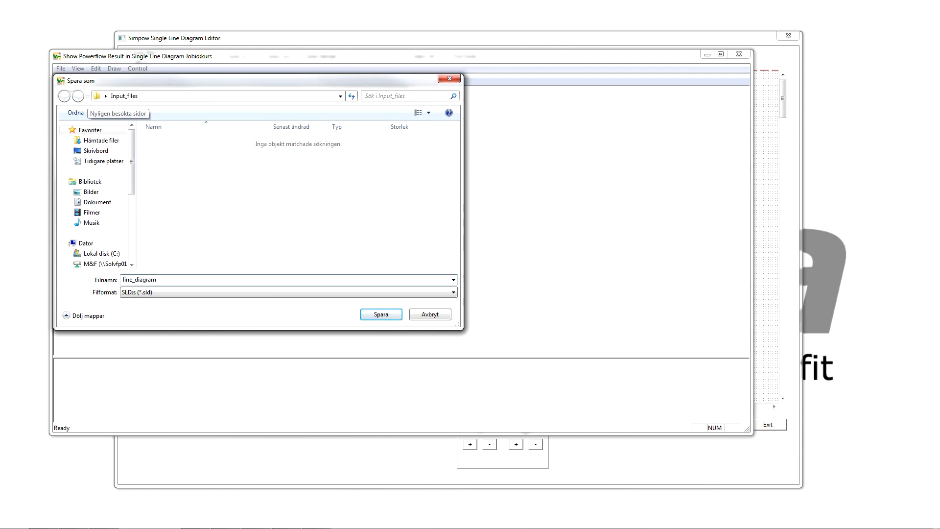
left_click(381, 315)
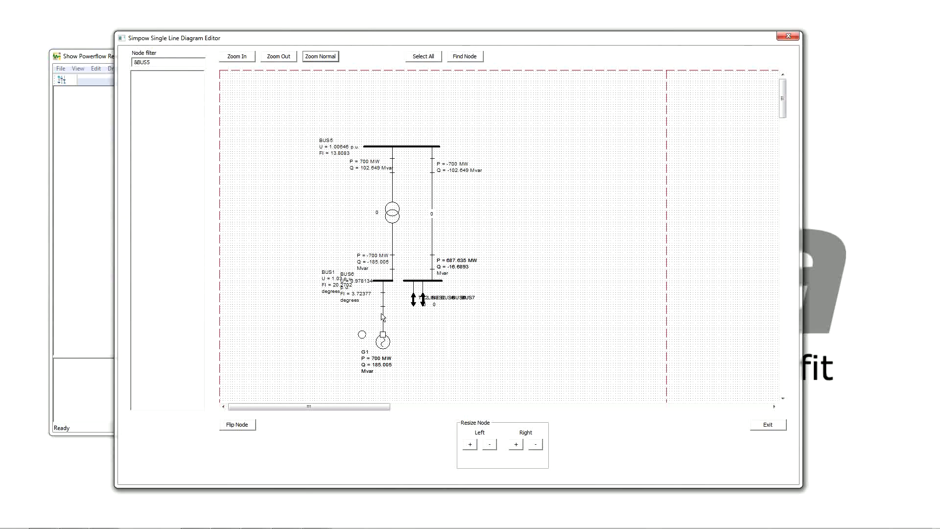
Close the diagram editor and the powerflow result window to return to Optpow.
left_click(61, 70)
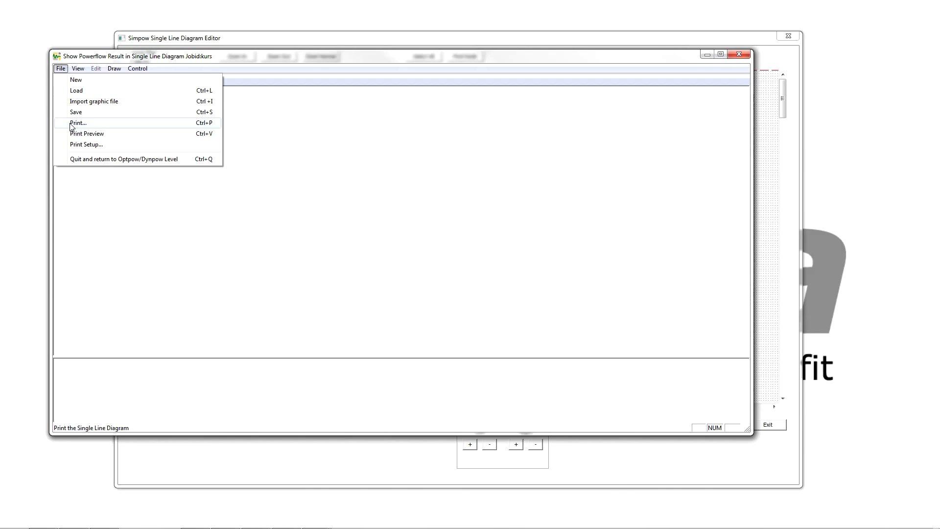
left_click(336, 58)
left_click(780, 39)
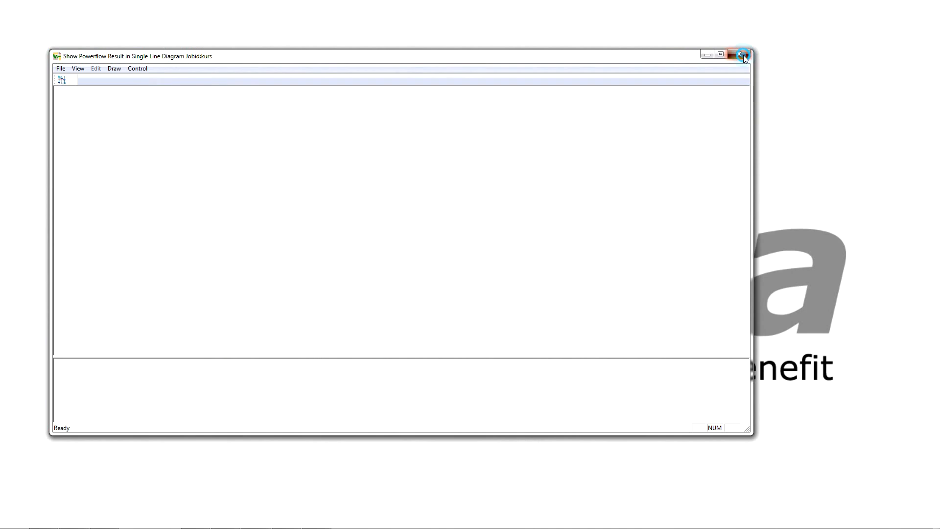
left_click(743, 55)
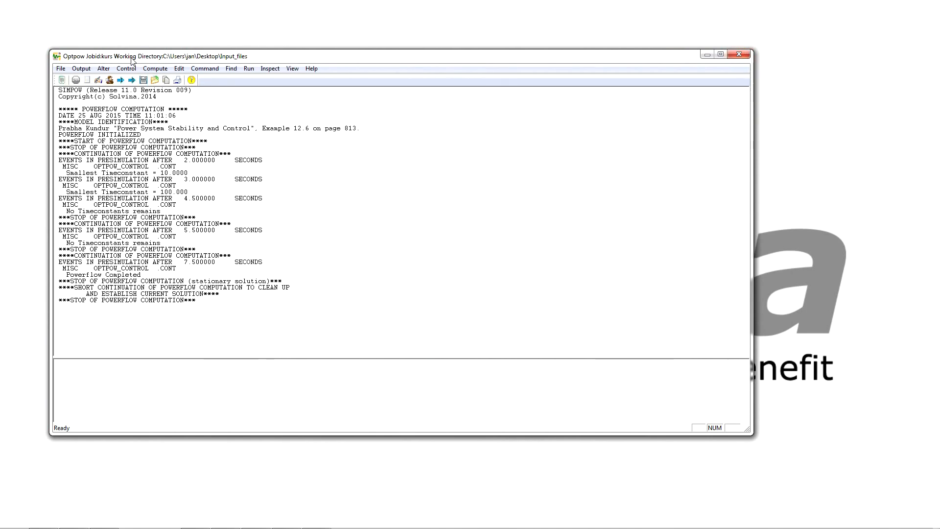
Exit the kurs powerflow computation and move the Optpow start window clear of the desktop icons.
left_click(61, 69)
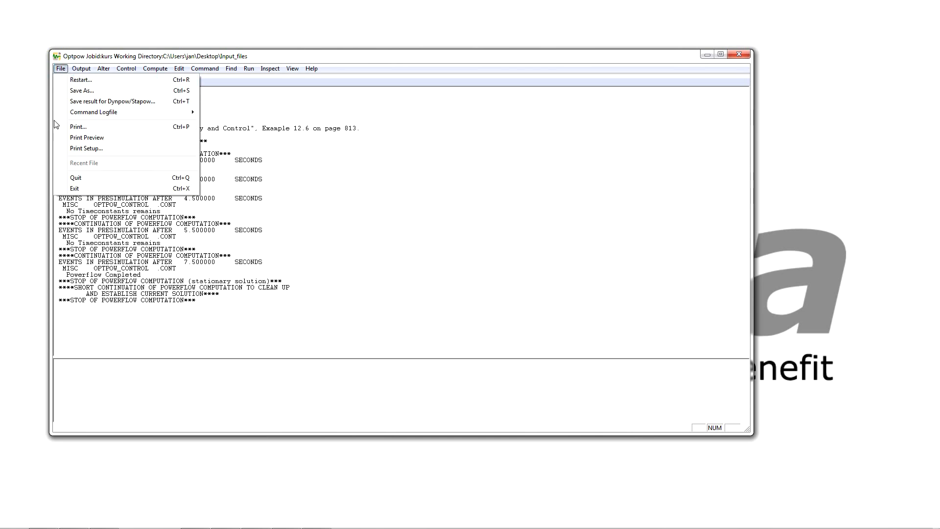
left_click(74, 192)
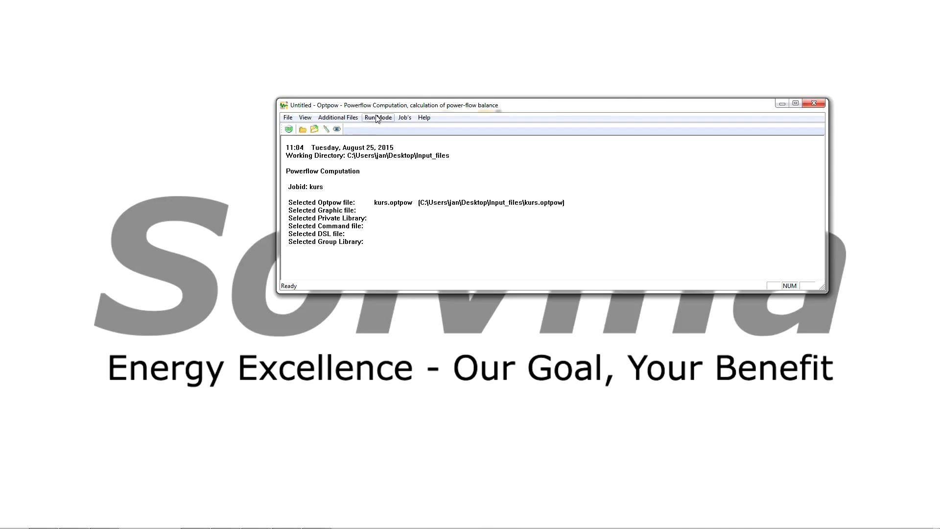
left_click_drag(398, 105, 390, 166)
Open the Input_files folder and check the saved line_diagram.sld and otres_kurs.kurs files.
double_click(457, 129)
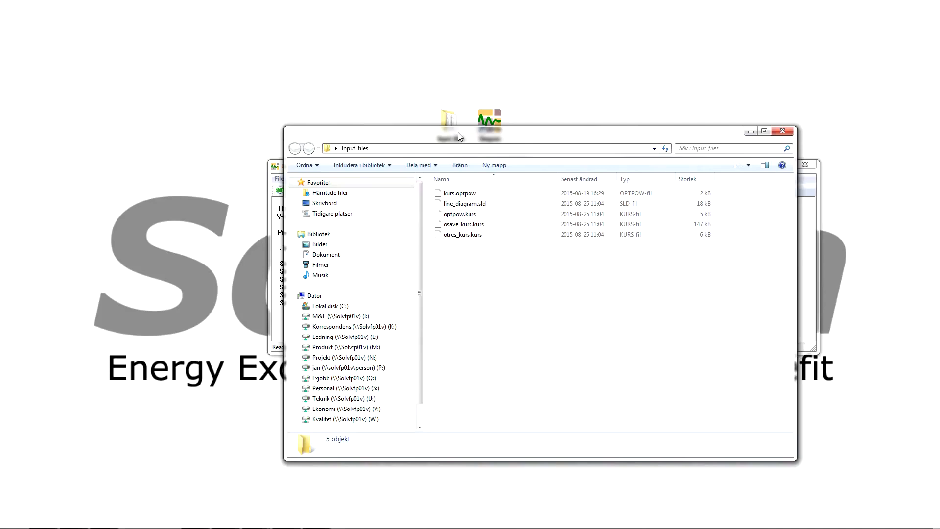
left_click(464, 204)
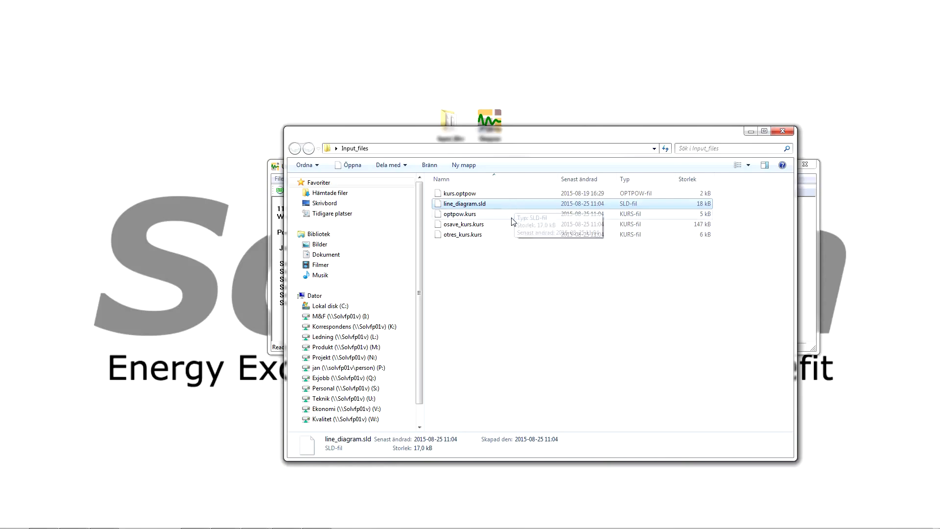
left_click(508, 235)
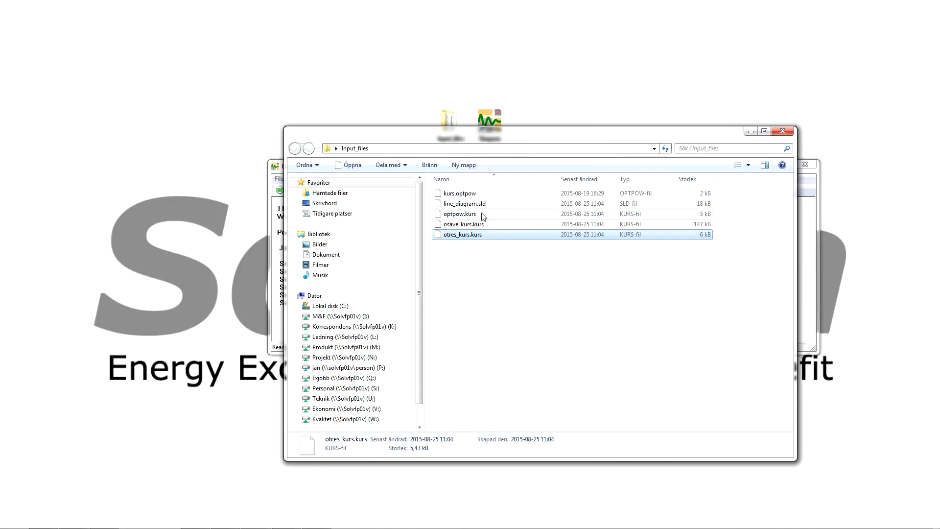
Duplicate kurs.optpow in the Input_files folder and rename the copy kurs_load.optpow.
left_click(473, 193)
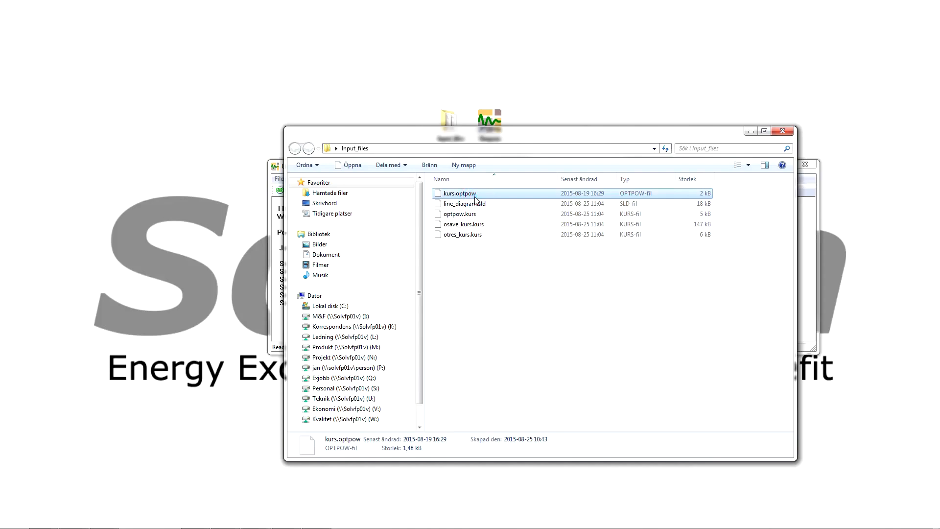
key("ctrl+v")
key("F2")
key("Right")
key("BackSpace")
key("BackSpace")
key("BackSpace")
key("BackSpace")
key("BackSpace")
key("BackSpace")
key("BackSpace")
key("BackSpace")
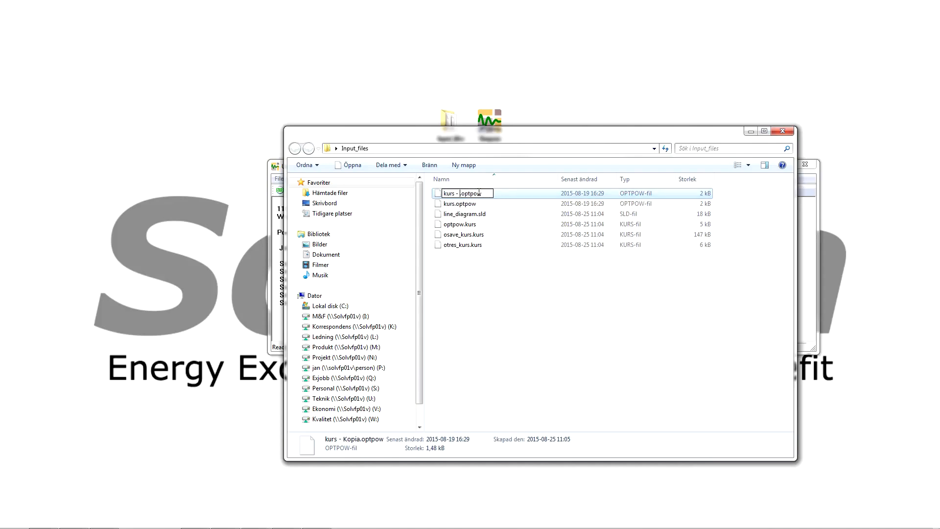
type("_load")
key("Return")
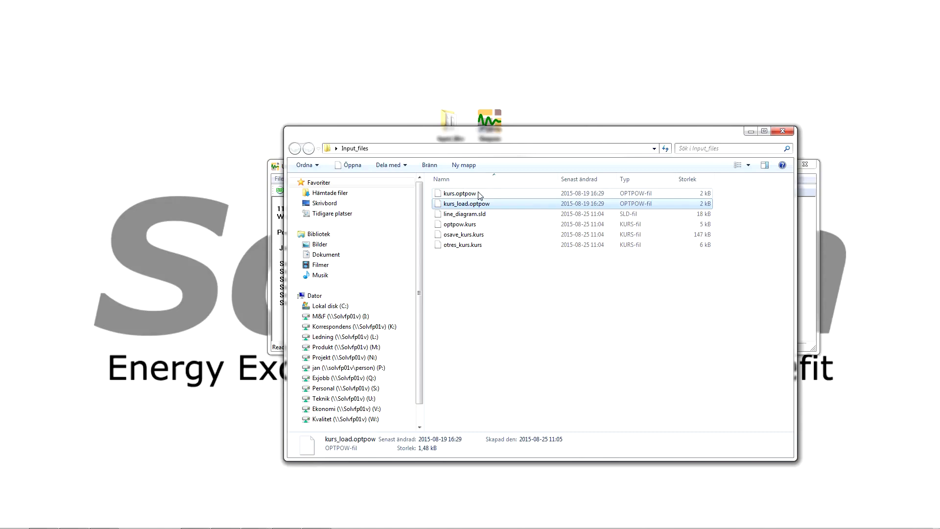
Switch back to Optpow and select kurs_load.optpow as the Optpow data file.
left_click(275, 166)
left_click(362, 168)
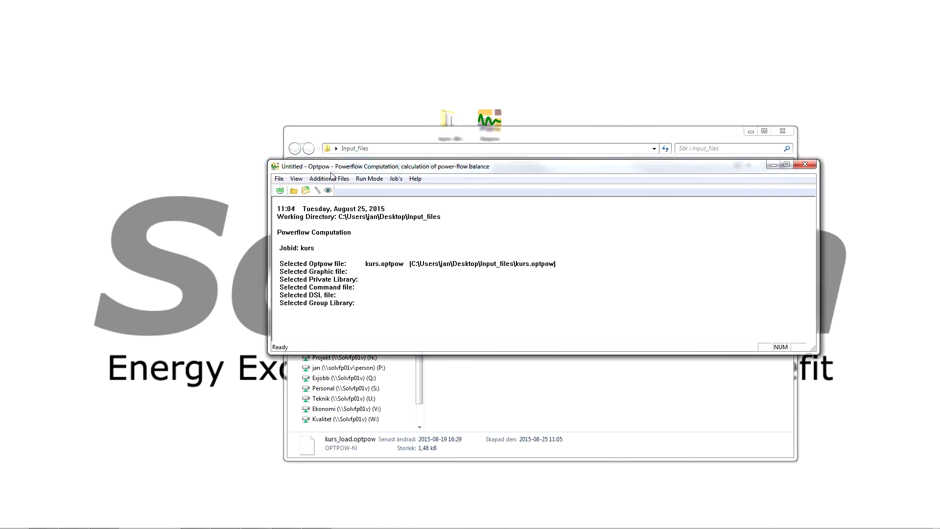
left_click(280, 181)
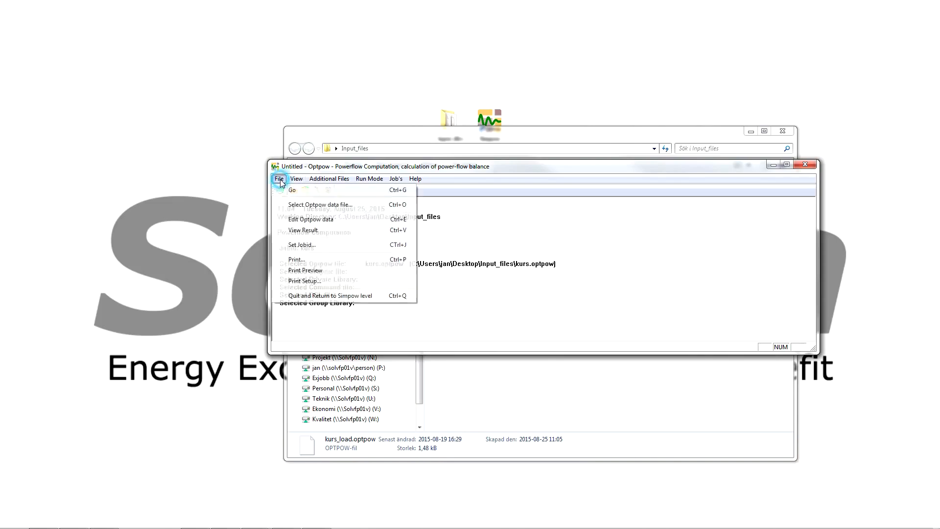
left_click(289, 204)
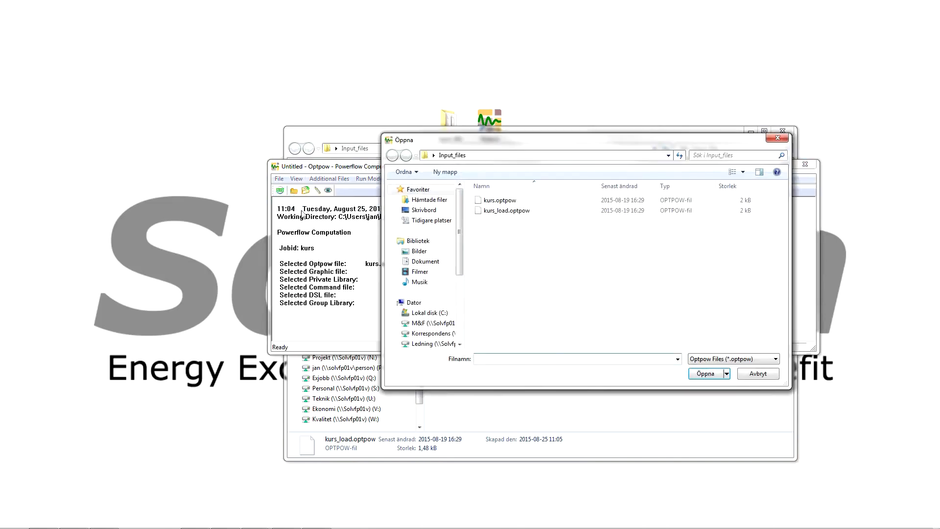
left_click(519, 214)
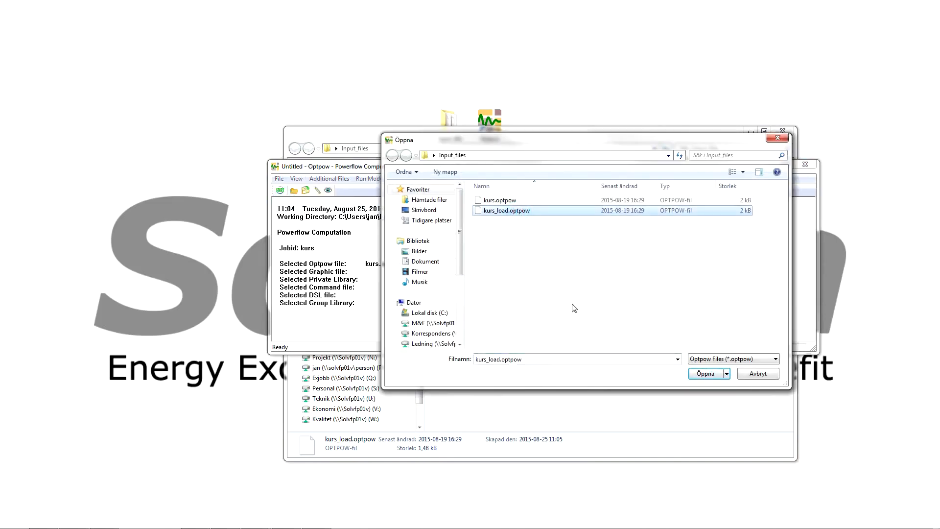
left_click(705, 374)
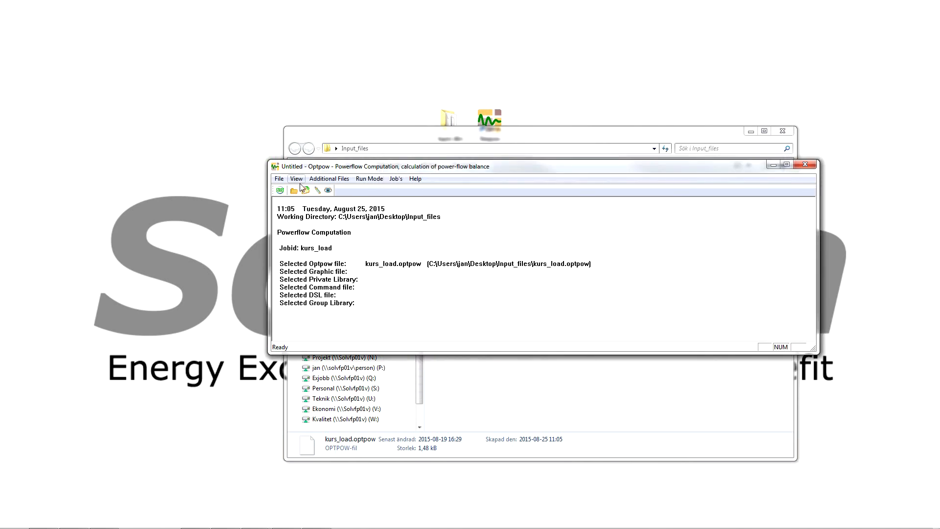
Start the kurs_load job and run its powerflow computation.
left_click(281, 189)
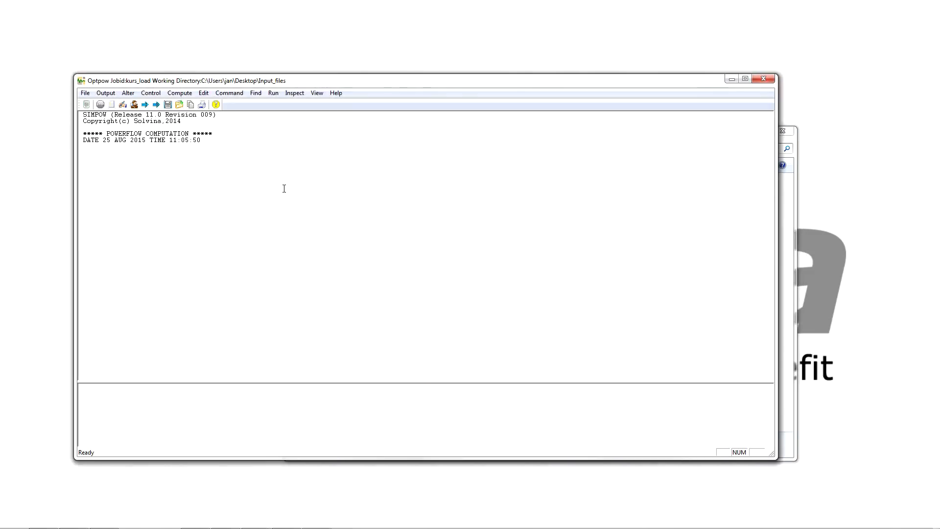
left_click(185, 93)
left_click(188, 104)
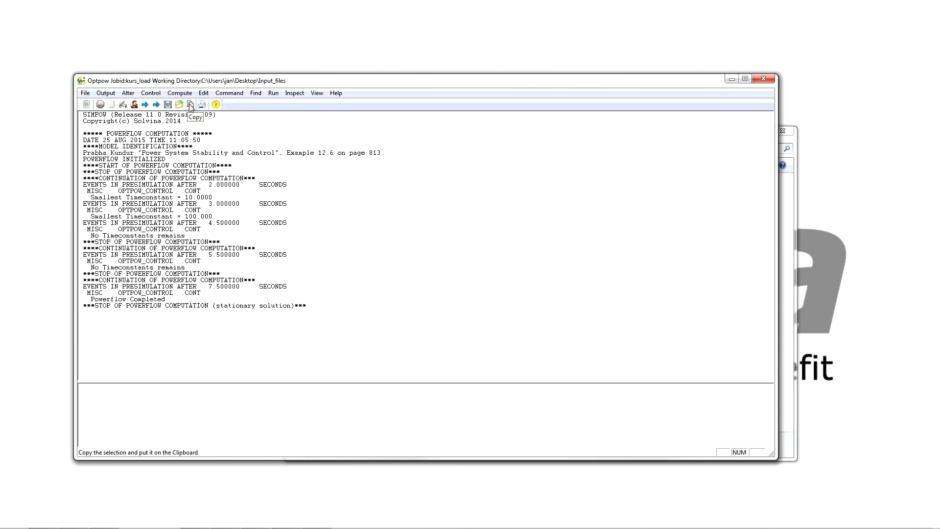
Open the powerflow result of kurs_load and show the values for all loads.
left_click(106, 93)
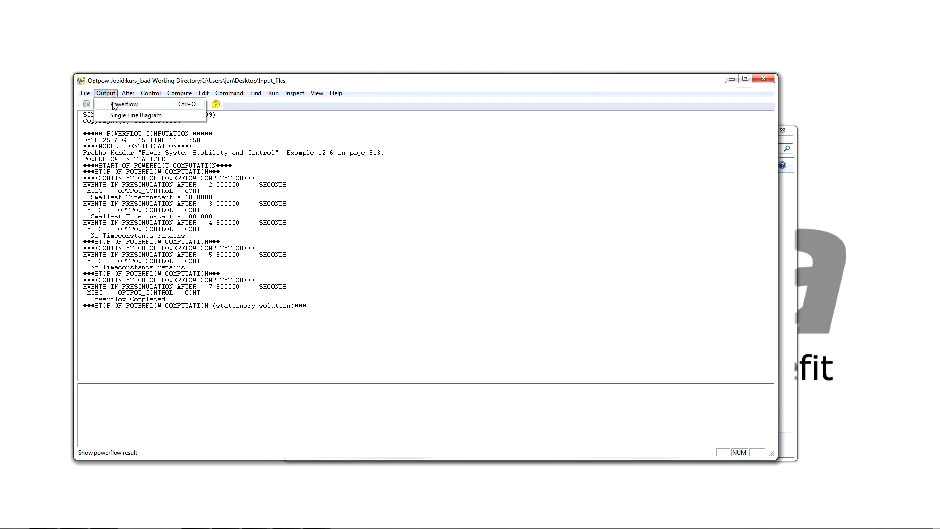
left_click(112, 104)
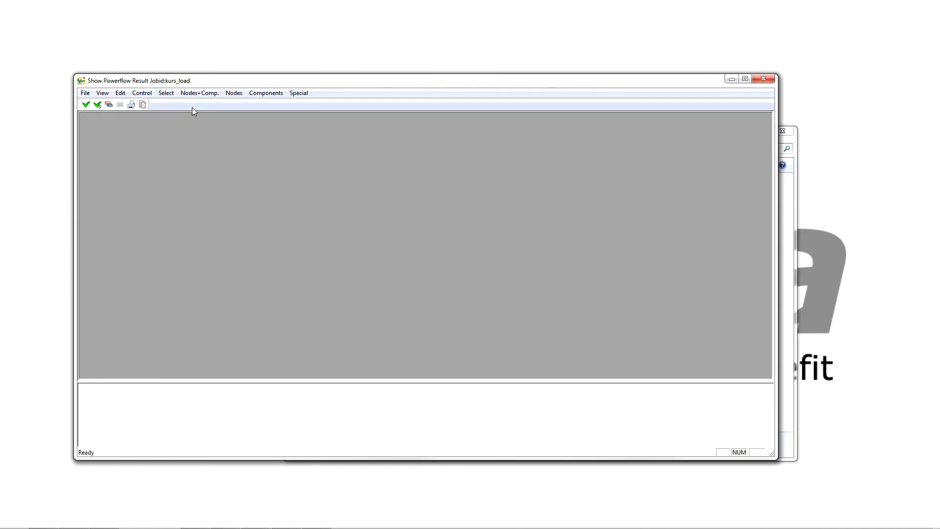
left_click(272, 97)
mouse_move(271, 126)
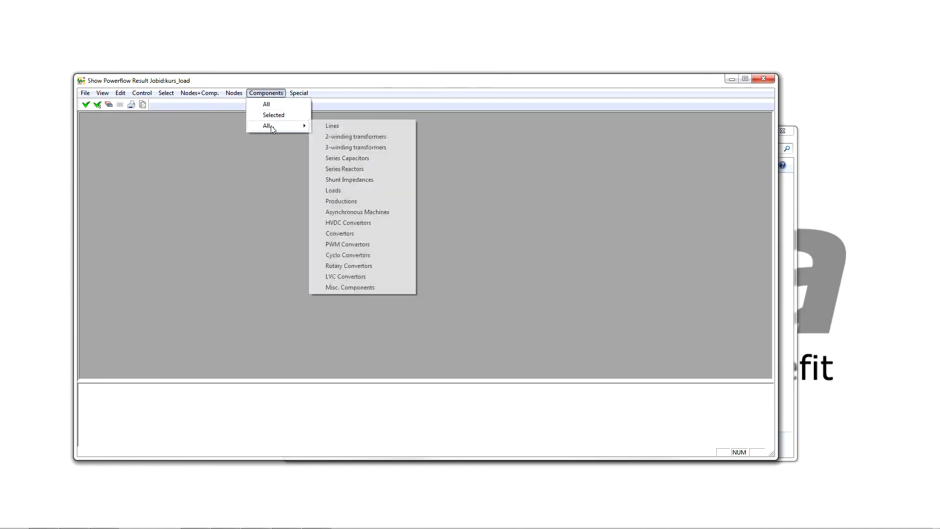
left_click(342, 190)
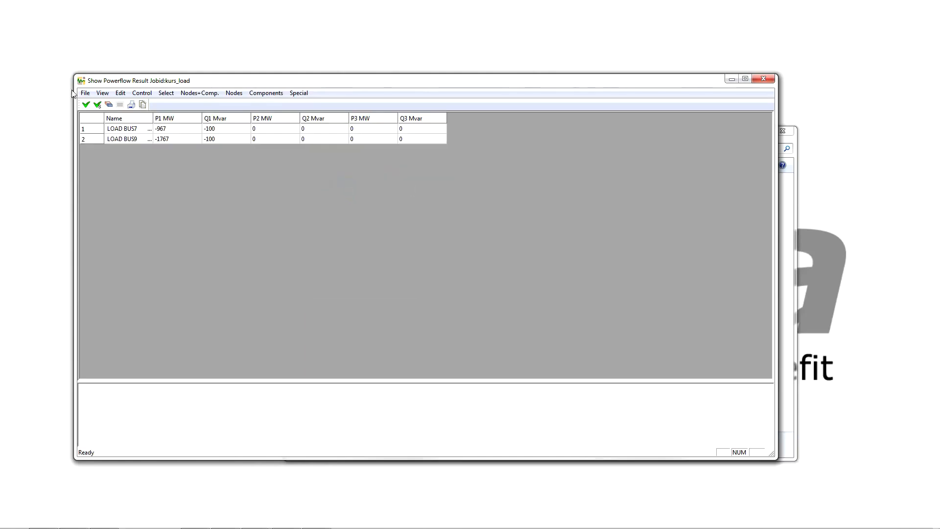
Show the powerflow values for all productions and close the result window.
left_click(87, 94)
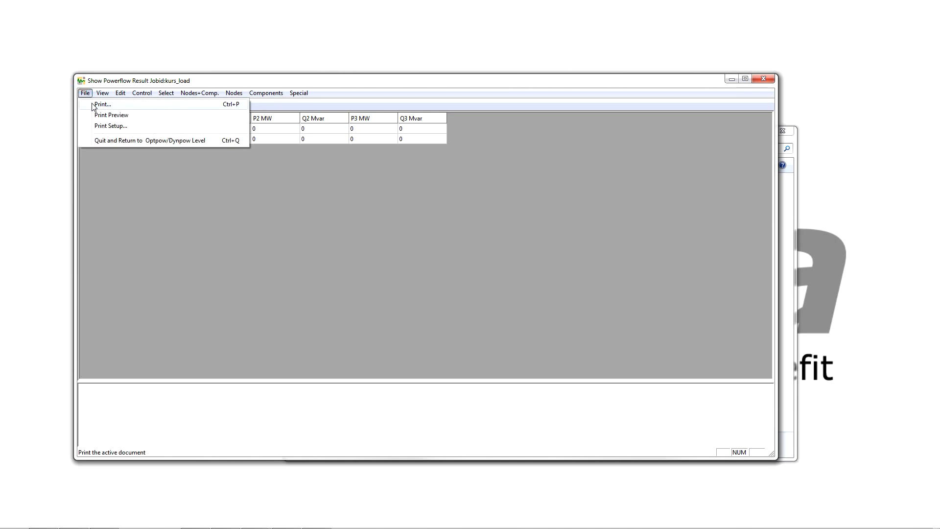
left_click(258, 94)
mouse_move(267, 126)
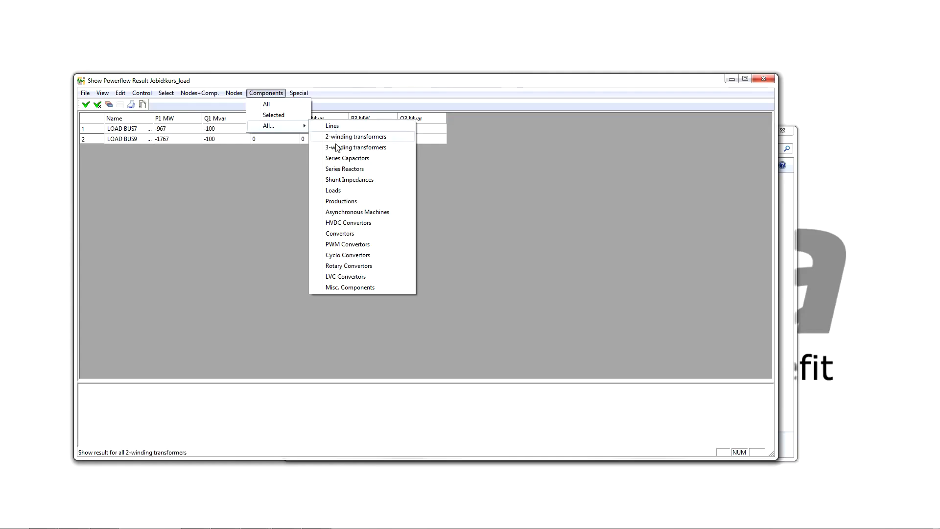
left_click(344, 202)
left_click(85, 93)
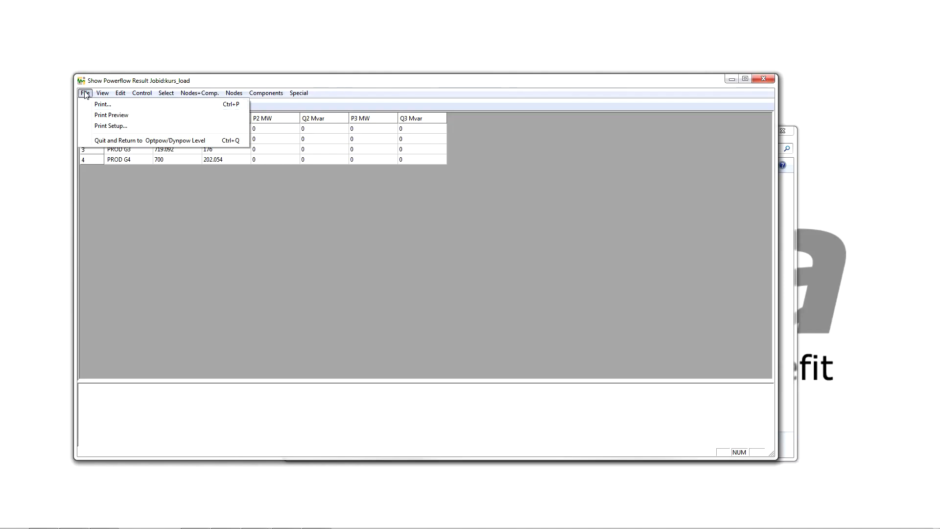
left_click(84, 93)
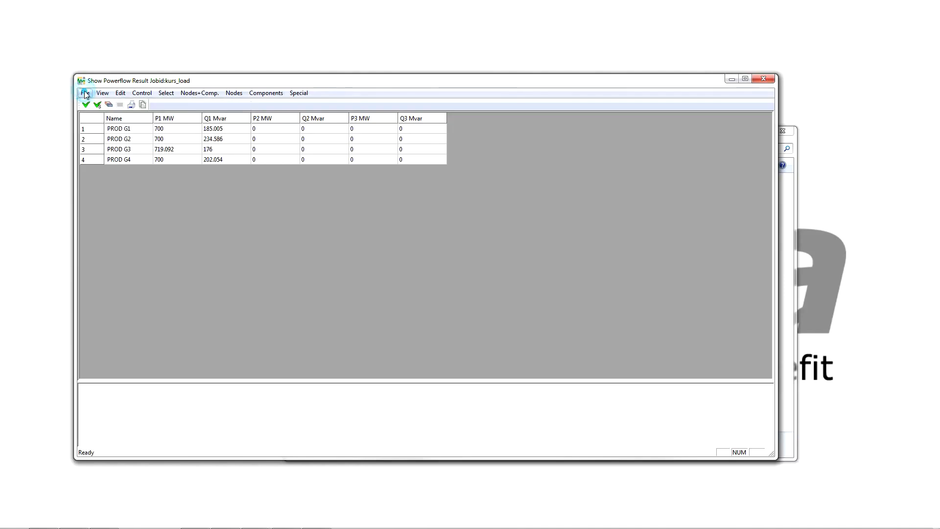
left_click(772, 83)
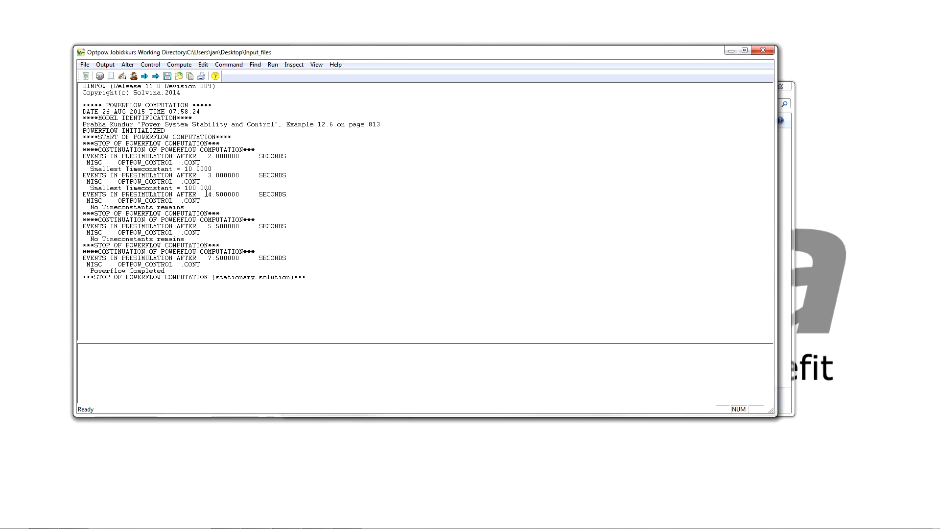
Alter the data of LOAD BUS7 and LOAD BUS9 together, setting DP to -0.05.
left_click(131, 66)
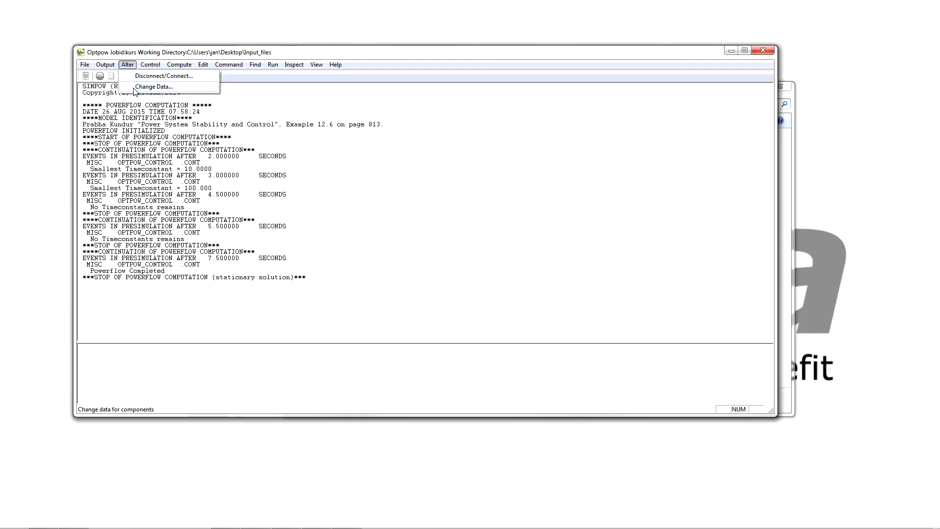
left_click(135, 89)
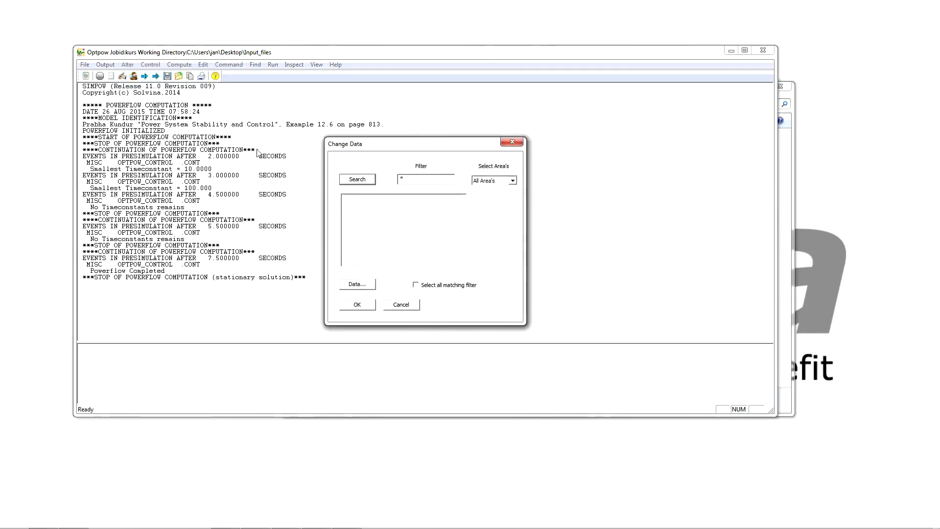
left_click(348, 180)
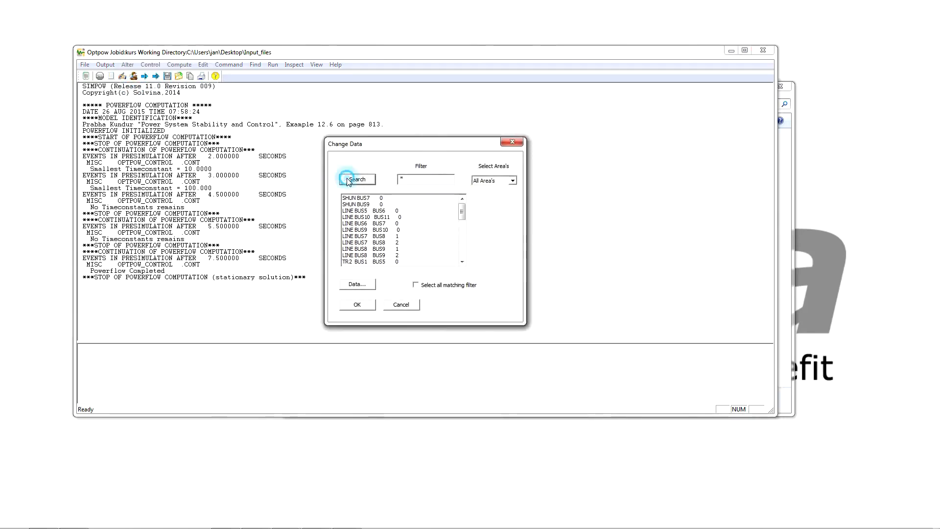
left_click_drag(460, 212, 461, 226)
left_click_drag(364, 231, 364, 235)
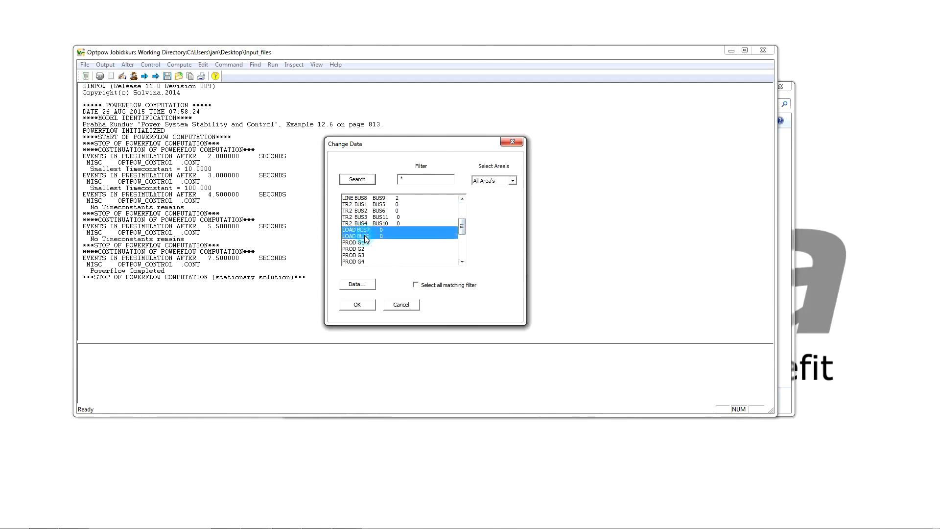
left_click(361, 285)
double_click(396, 246)
type("-0.05")
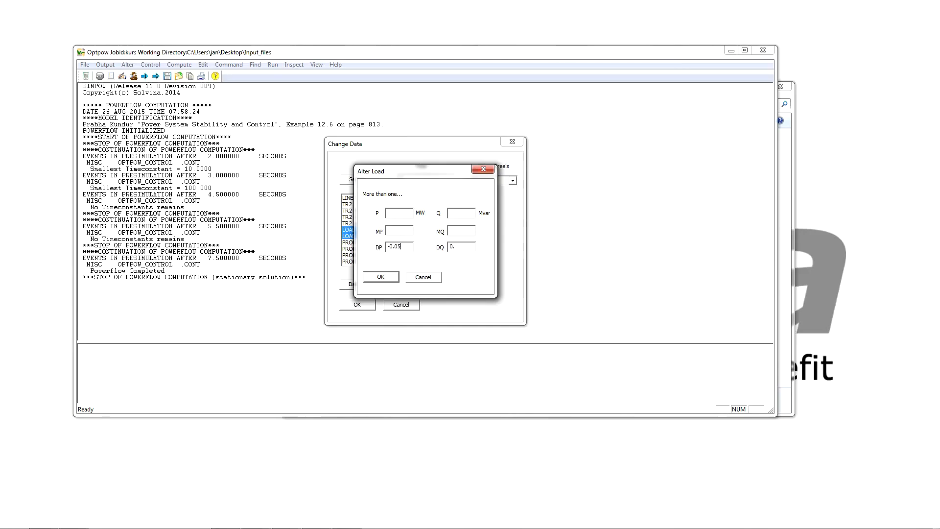
left_click(381, 277)
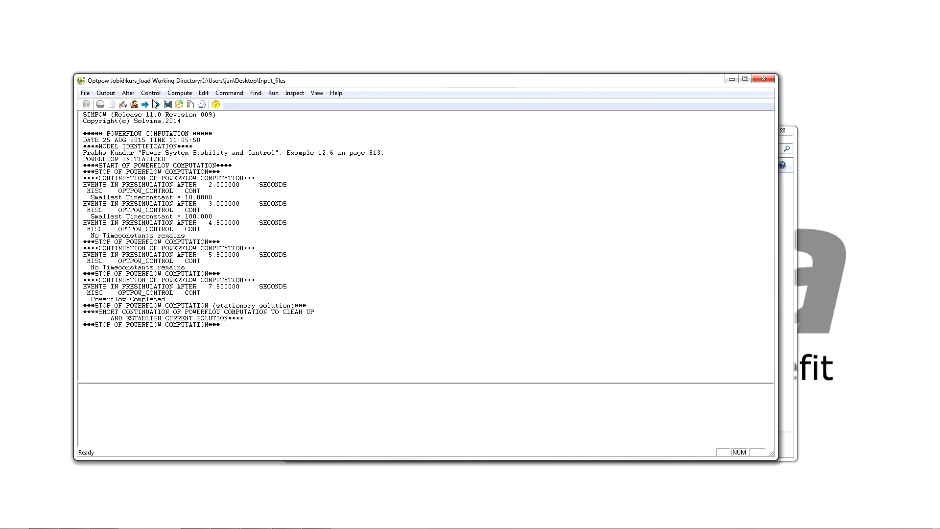
Recompute the powerflow with the altered loads and show the results for all loads.
left_click(179, 93)
left_click(179, 104)
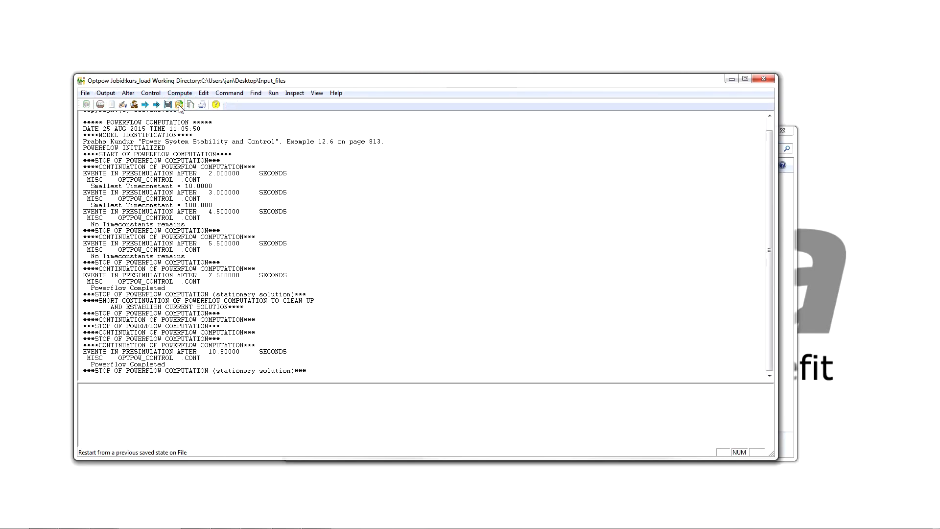
left_click(106, 93)
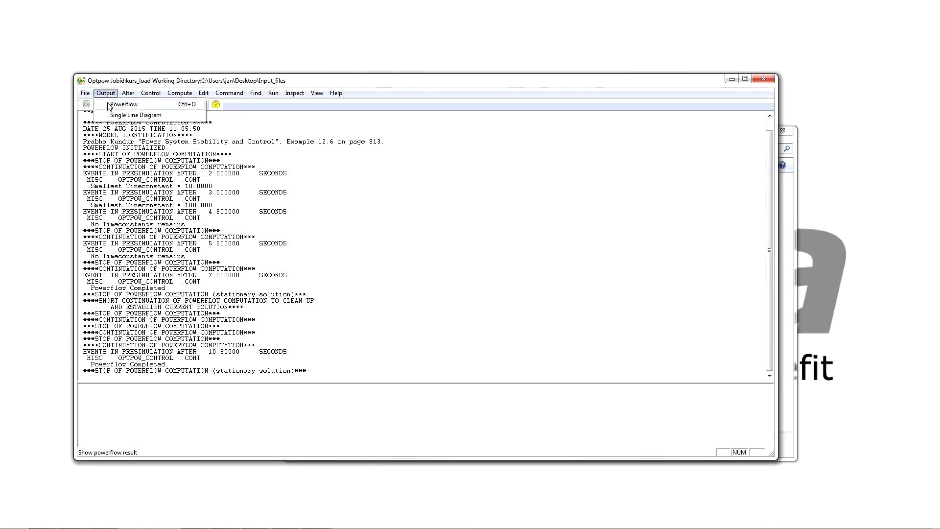
left_click(109, 104)
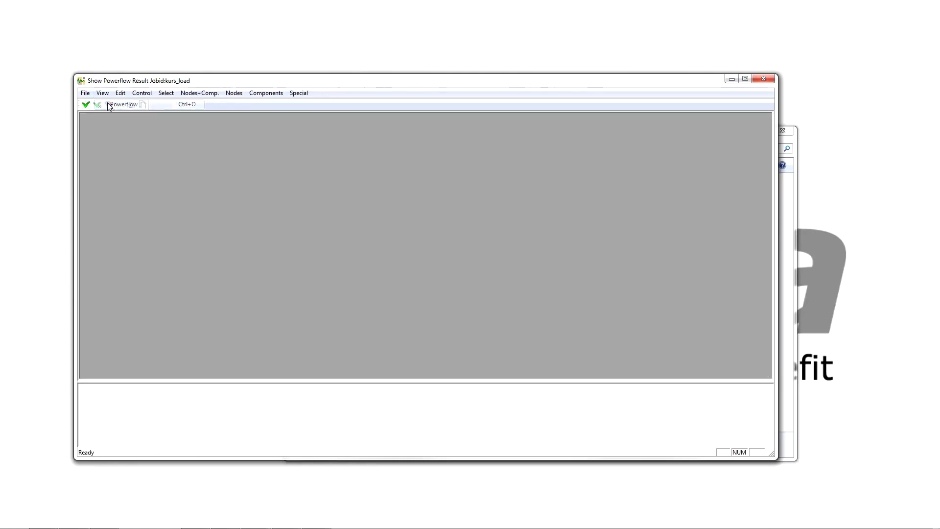
left_click(257, 97)
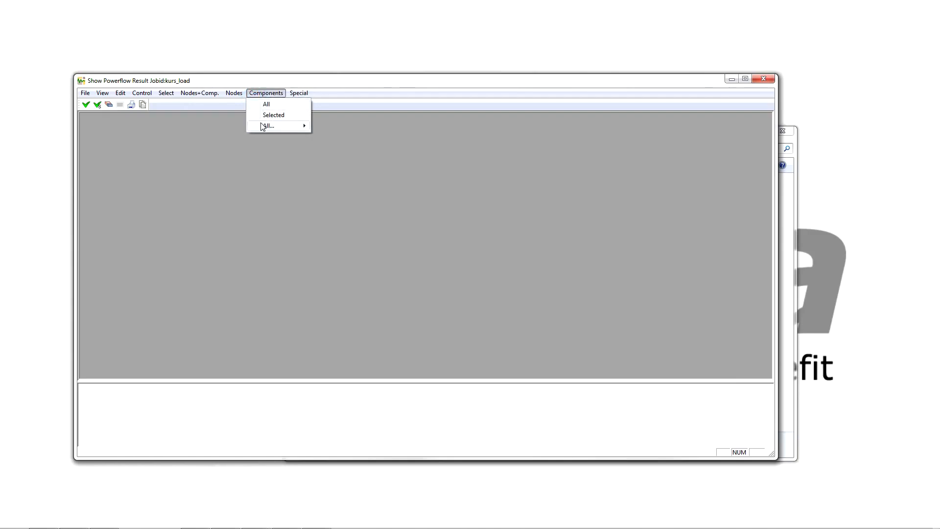
mouse_move(263, 126)
left_click(352, 191)
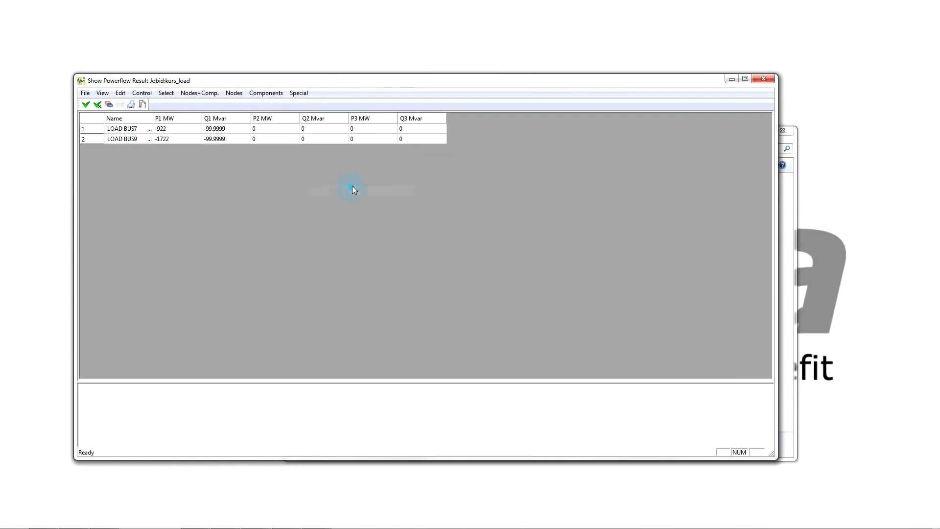
Show the recomputed powerflow results for all productions in kurs_load.
left_click(86, 93)
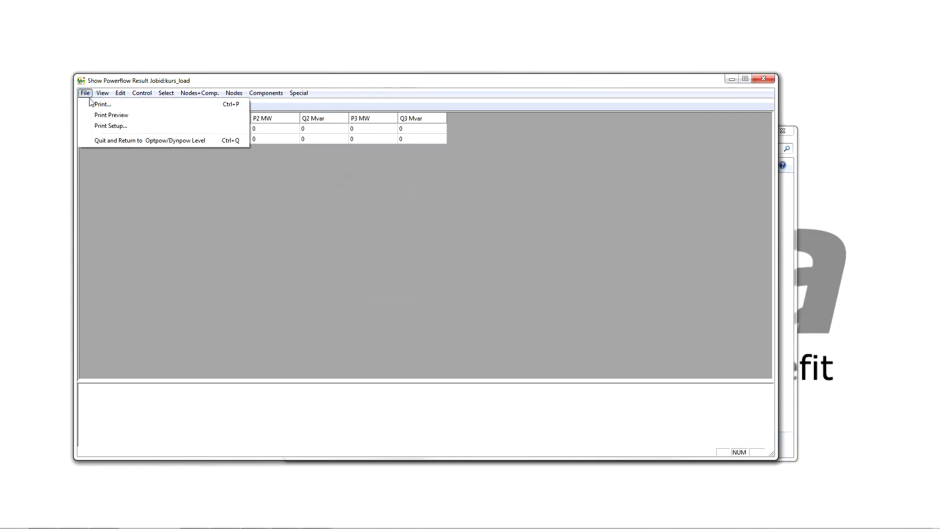
left_click(85, 93)
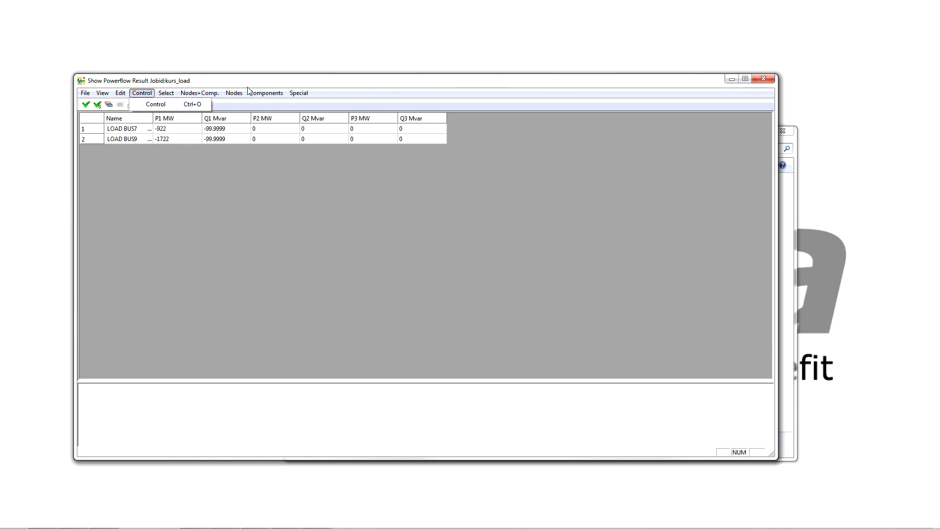
left_click(265, 93)
left_click(266, 93)
left_click(265, 93)
mouse_move(266, 126)
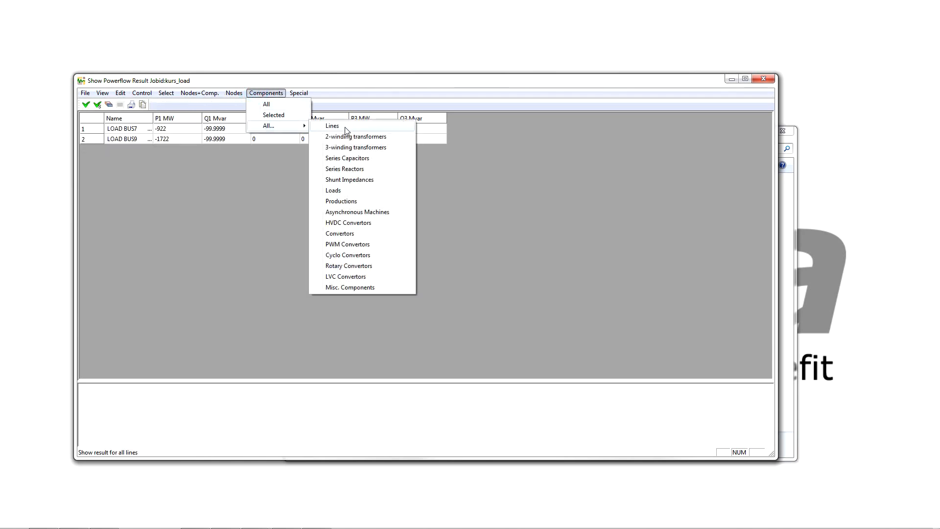
left_click(350, 201)
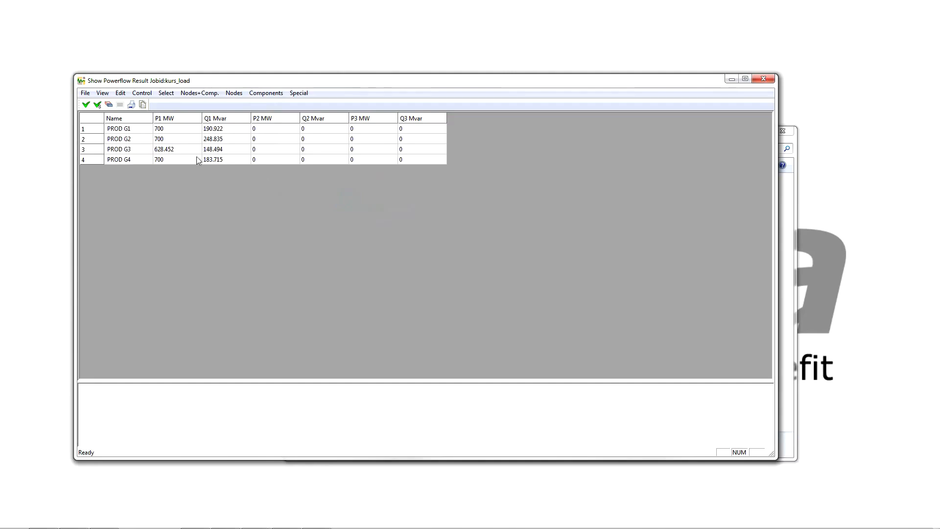
Close the powerflow result window and the Optpow window of kurs_load.
left_click(83, 96)
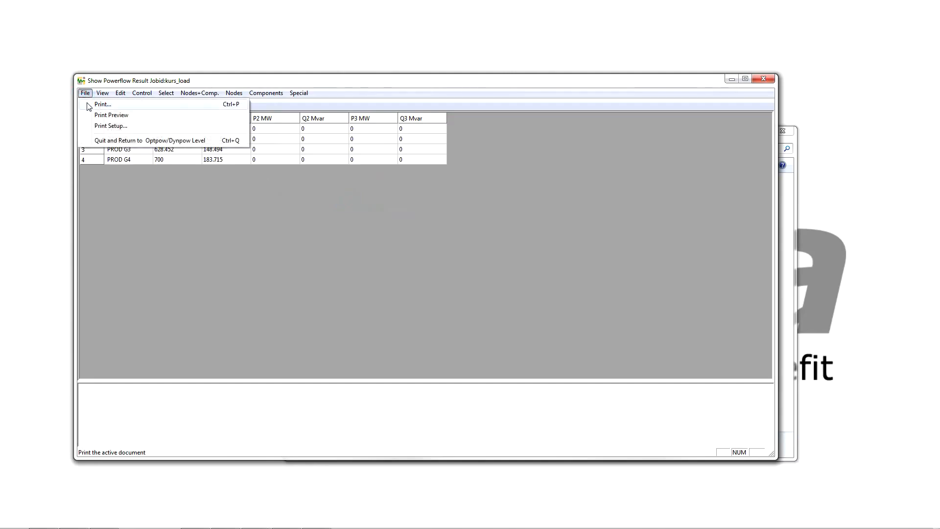
left_click(94, 84)
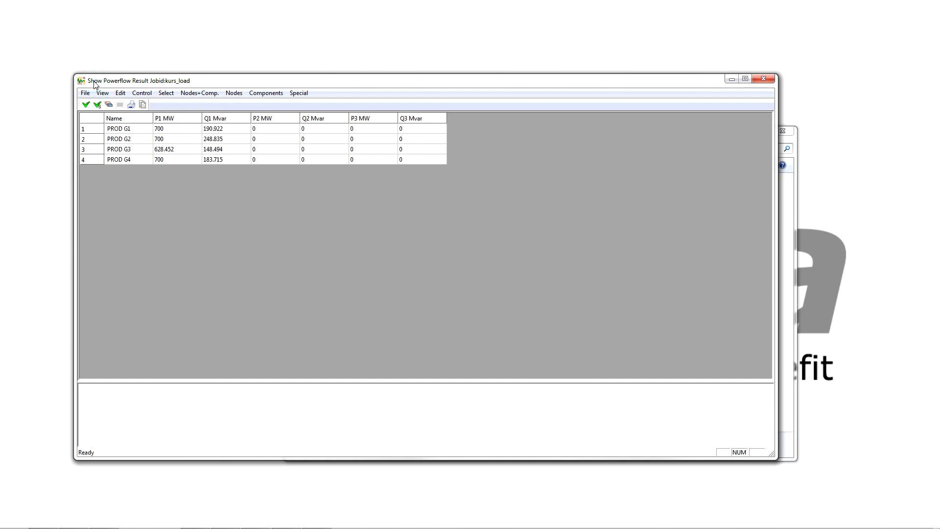
left_click(764, 80)
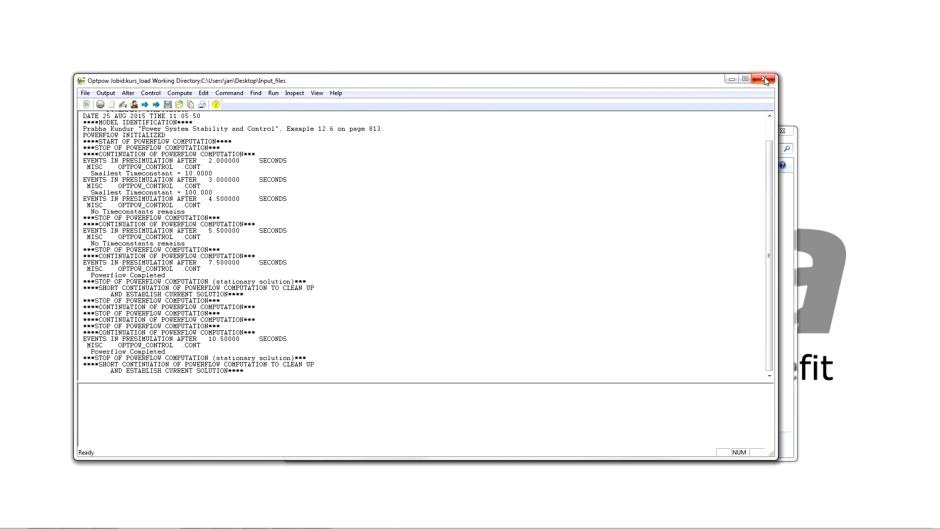
left_click(764, 80)
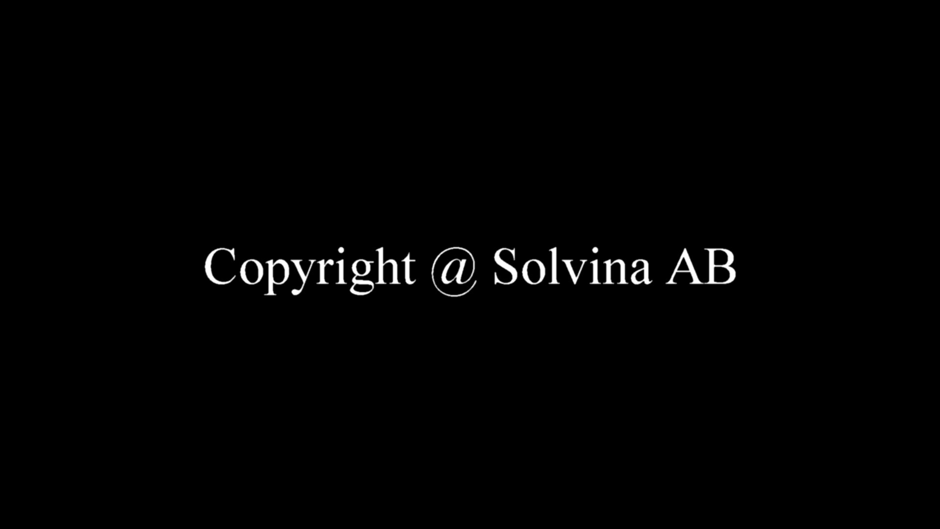